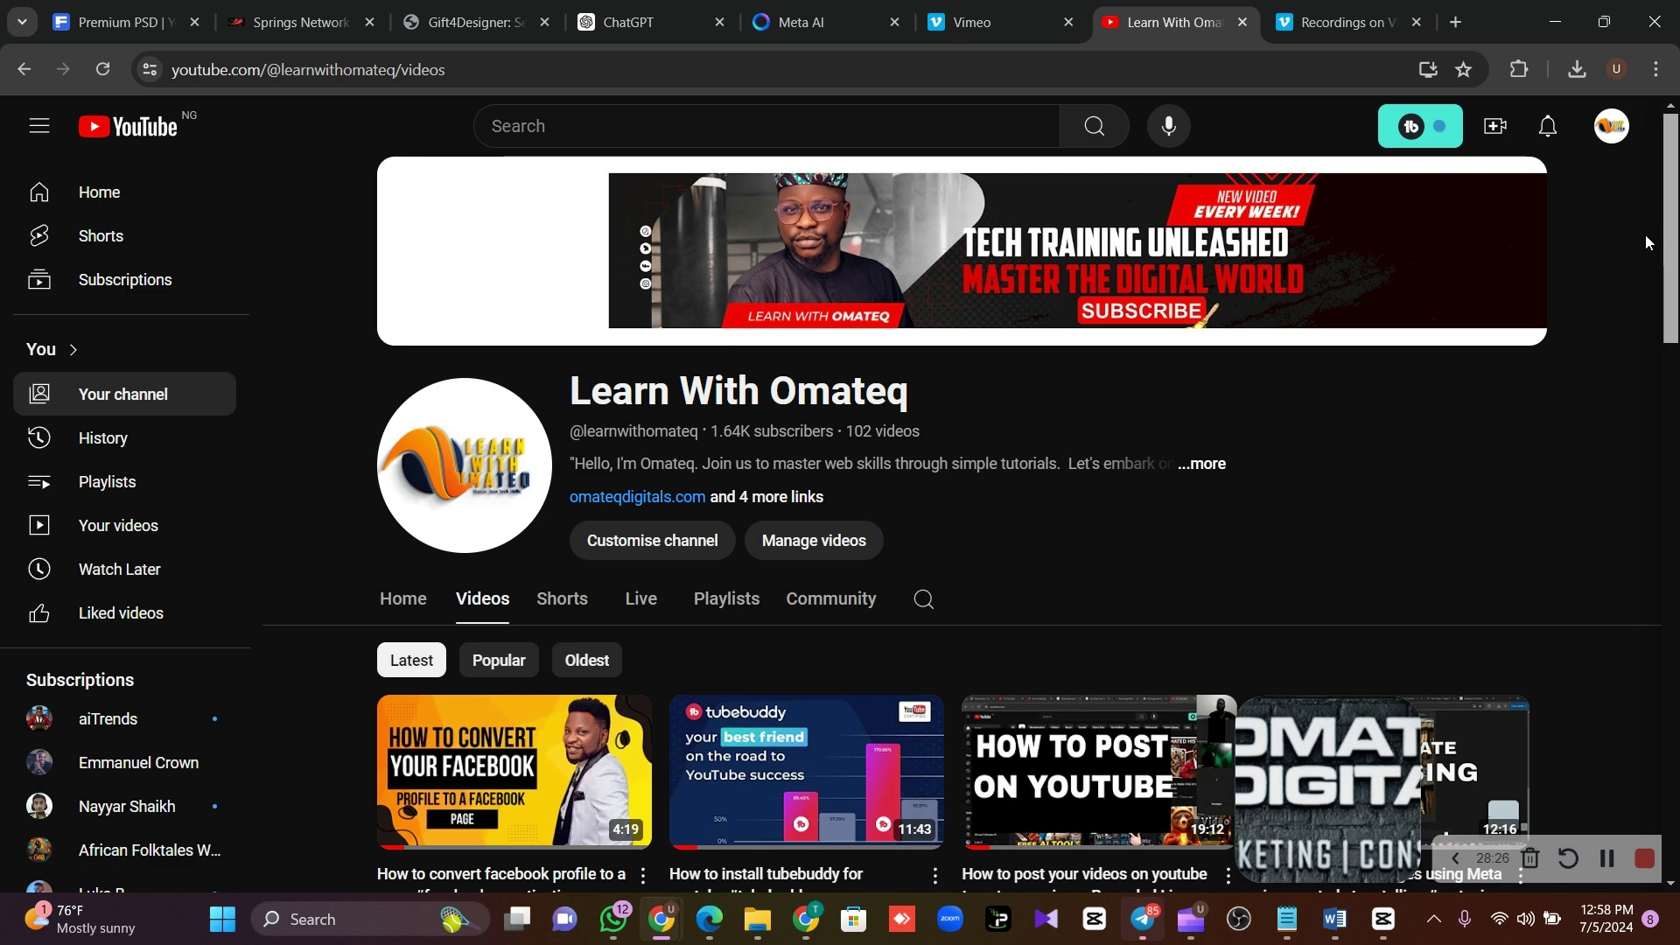
# Leave the Learn With Omateq YouTube videos page and switch to the Meta AI tab.
pyautogui.moveTo(1667, 235)
pyautogui.mouseDown()
pyautogui.moveTo(1663, 574)
pyautogui.moveTo(1663, 236)
pyautogui.mouseUp()
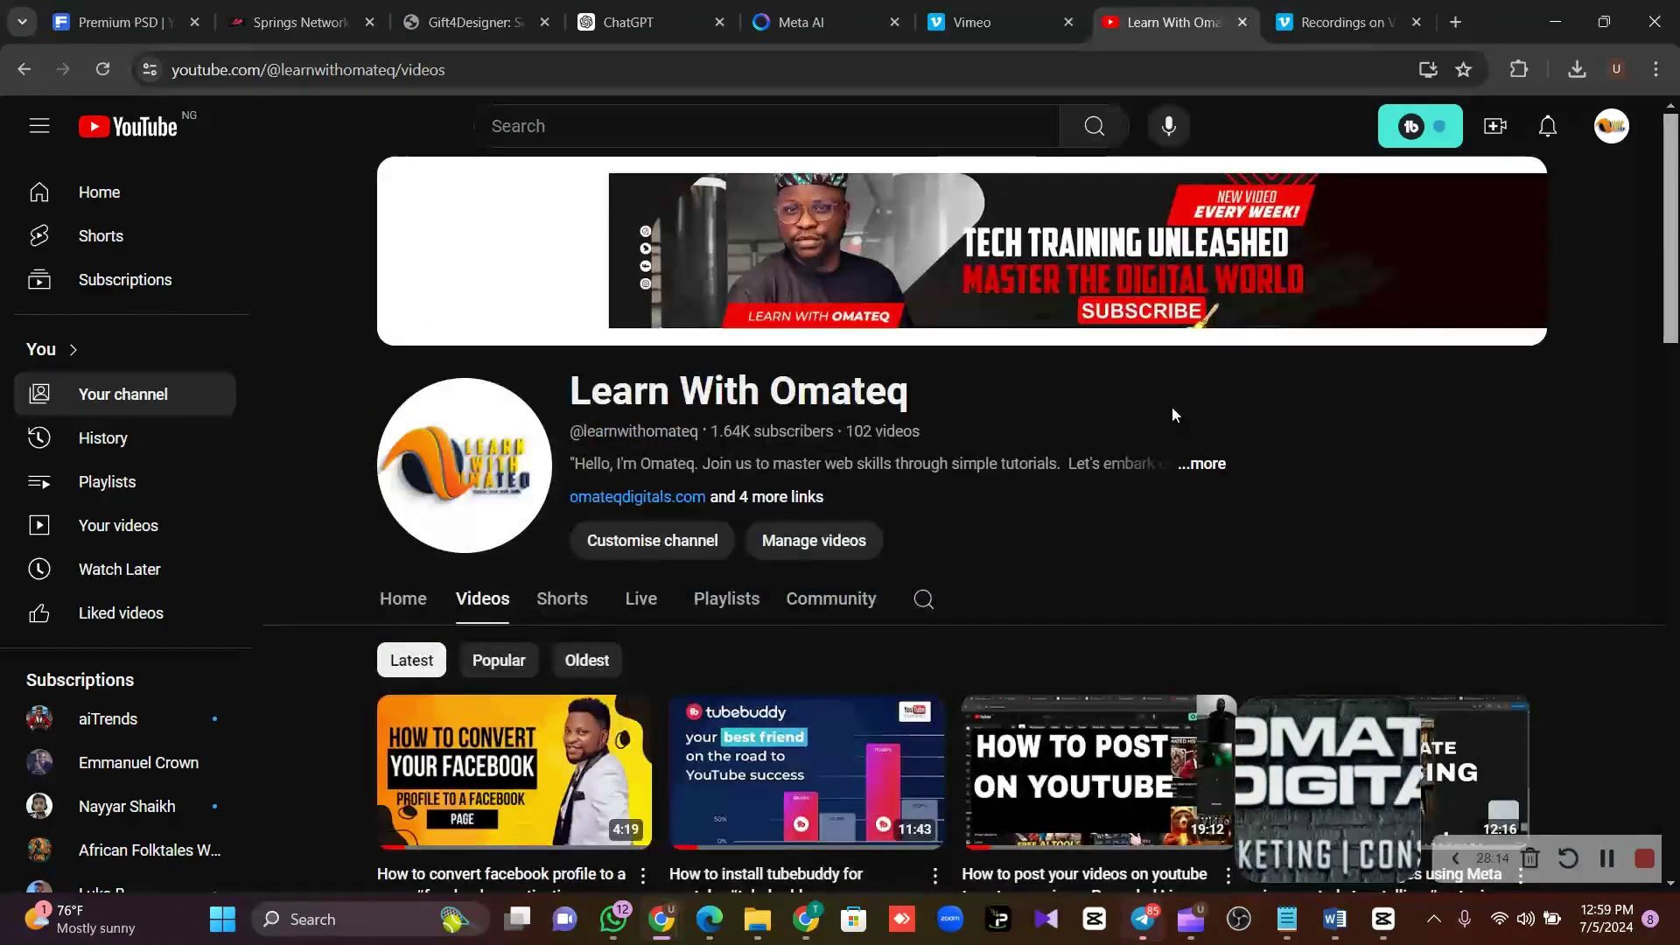
pyautogui.click(802, 22)
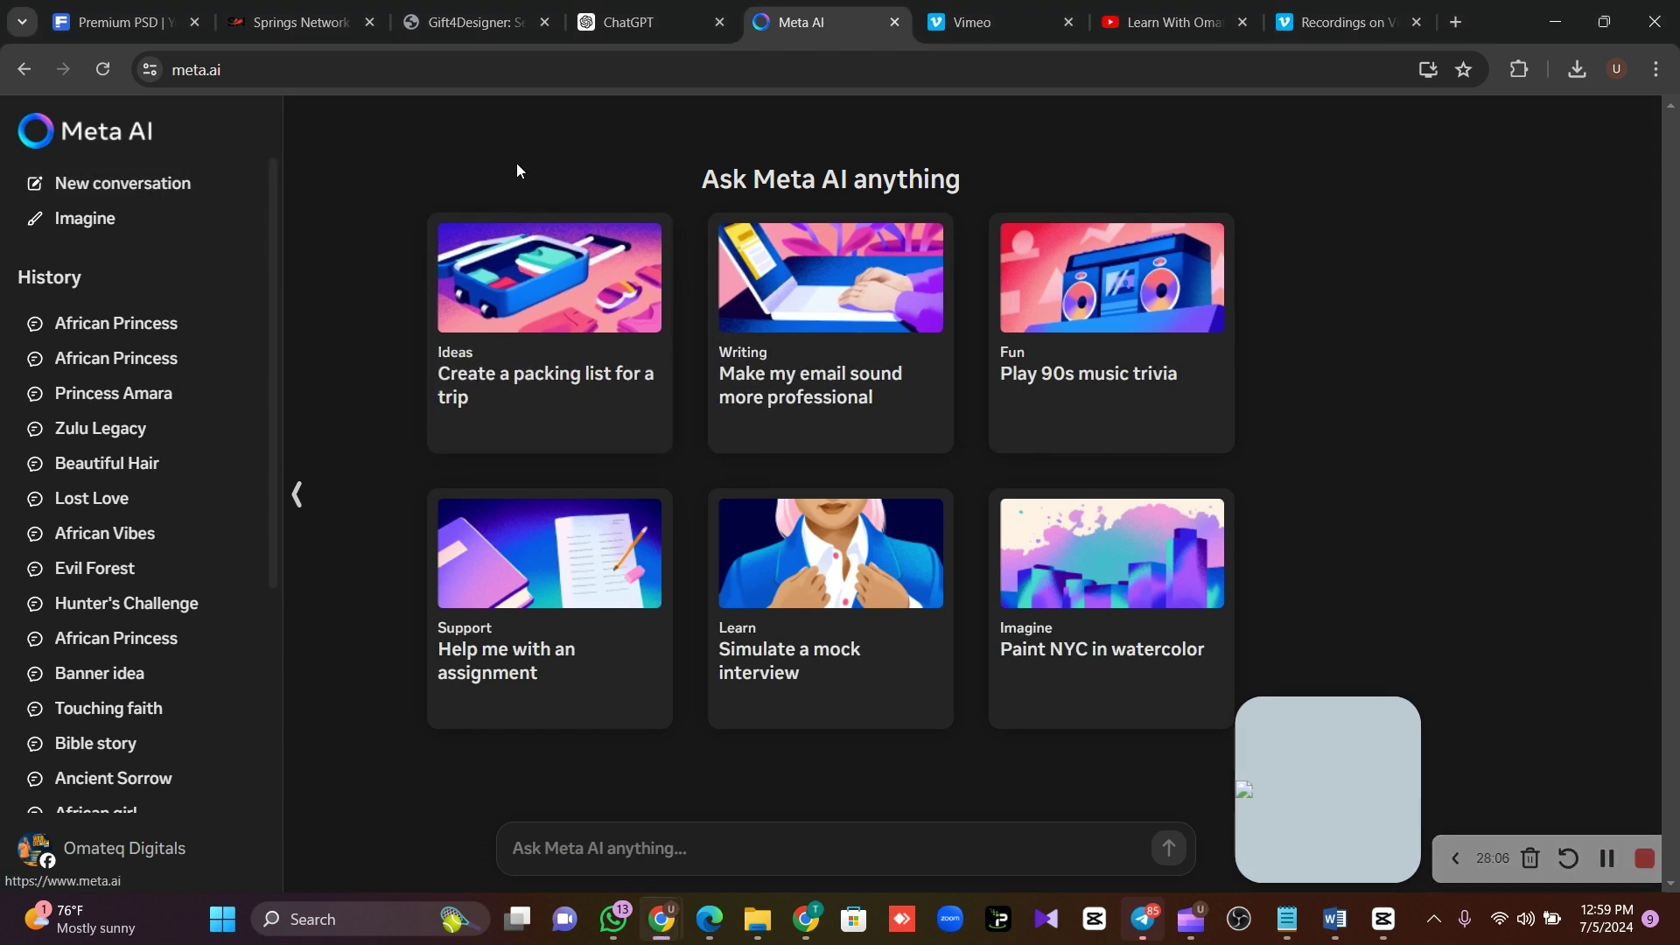
# Prompt Meta AI Imagine for an African princess in African attire beside a beautiful river.
pyautogui.click(140, 237)
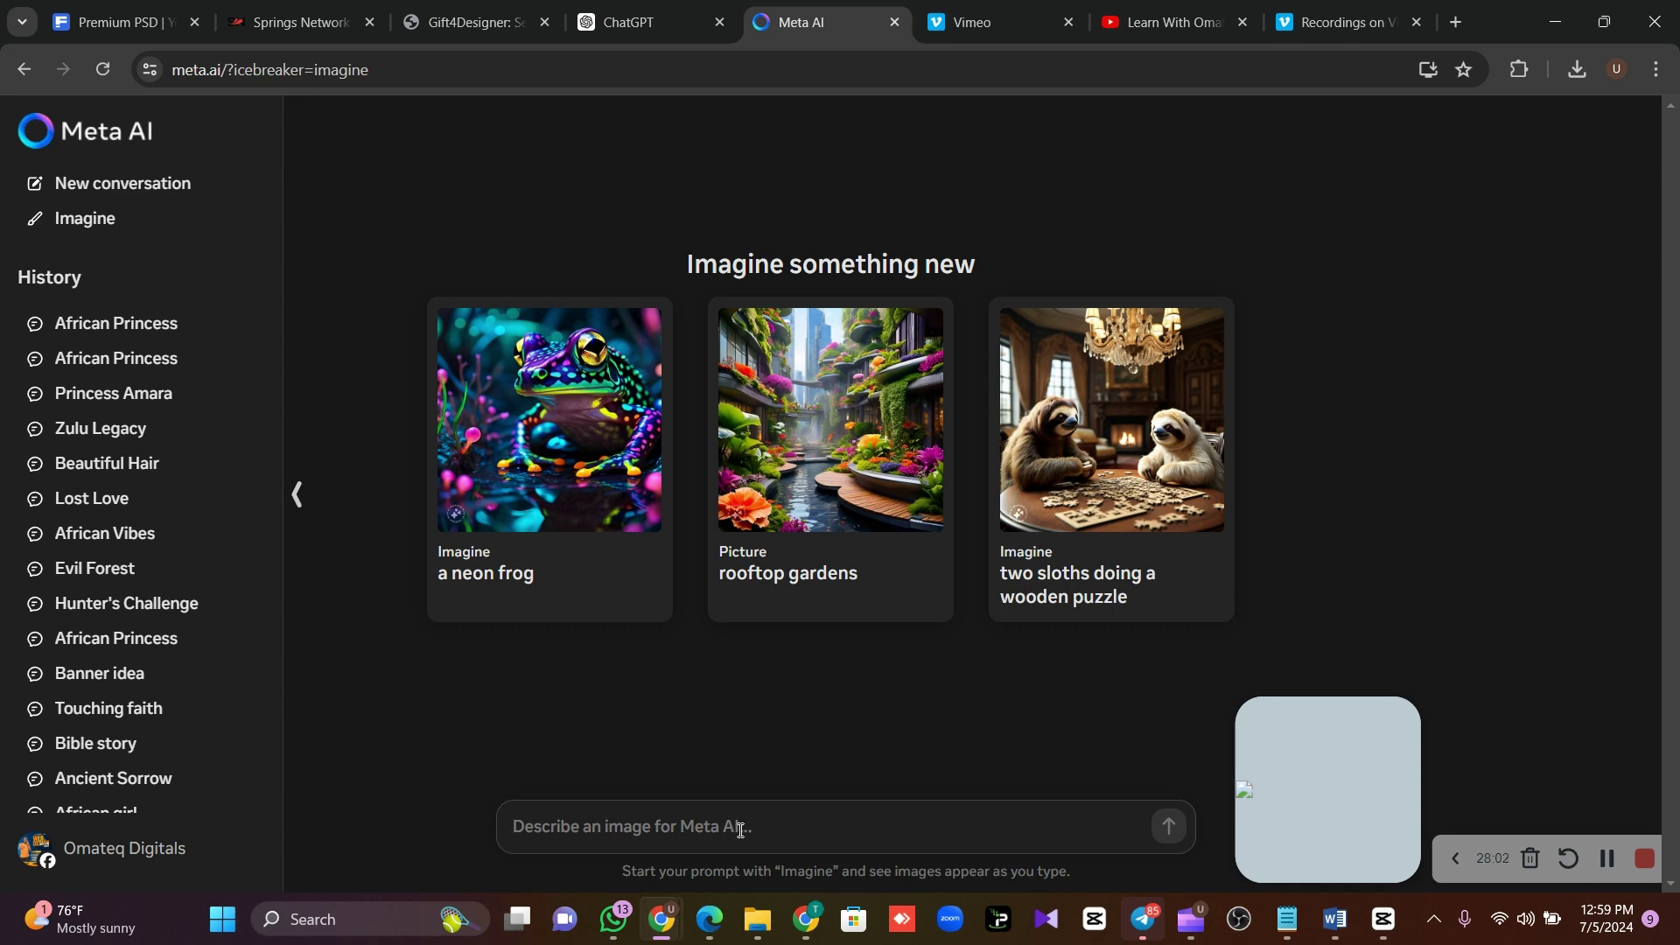
pyautogui.write('generate an image of an african princess')
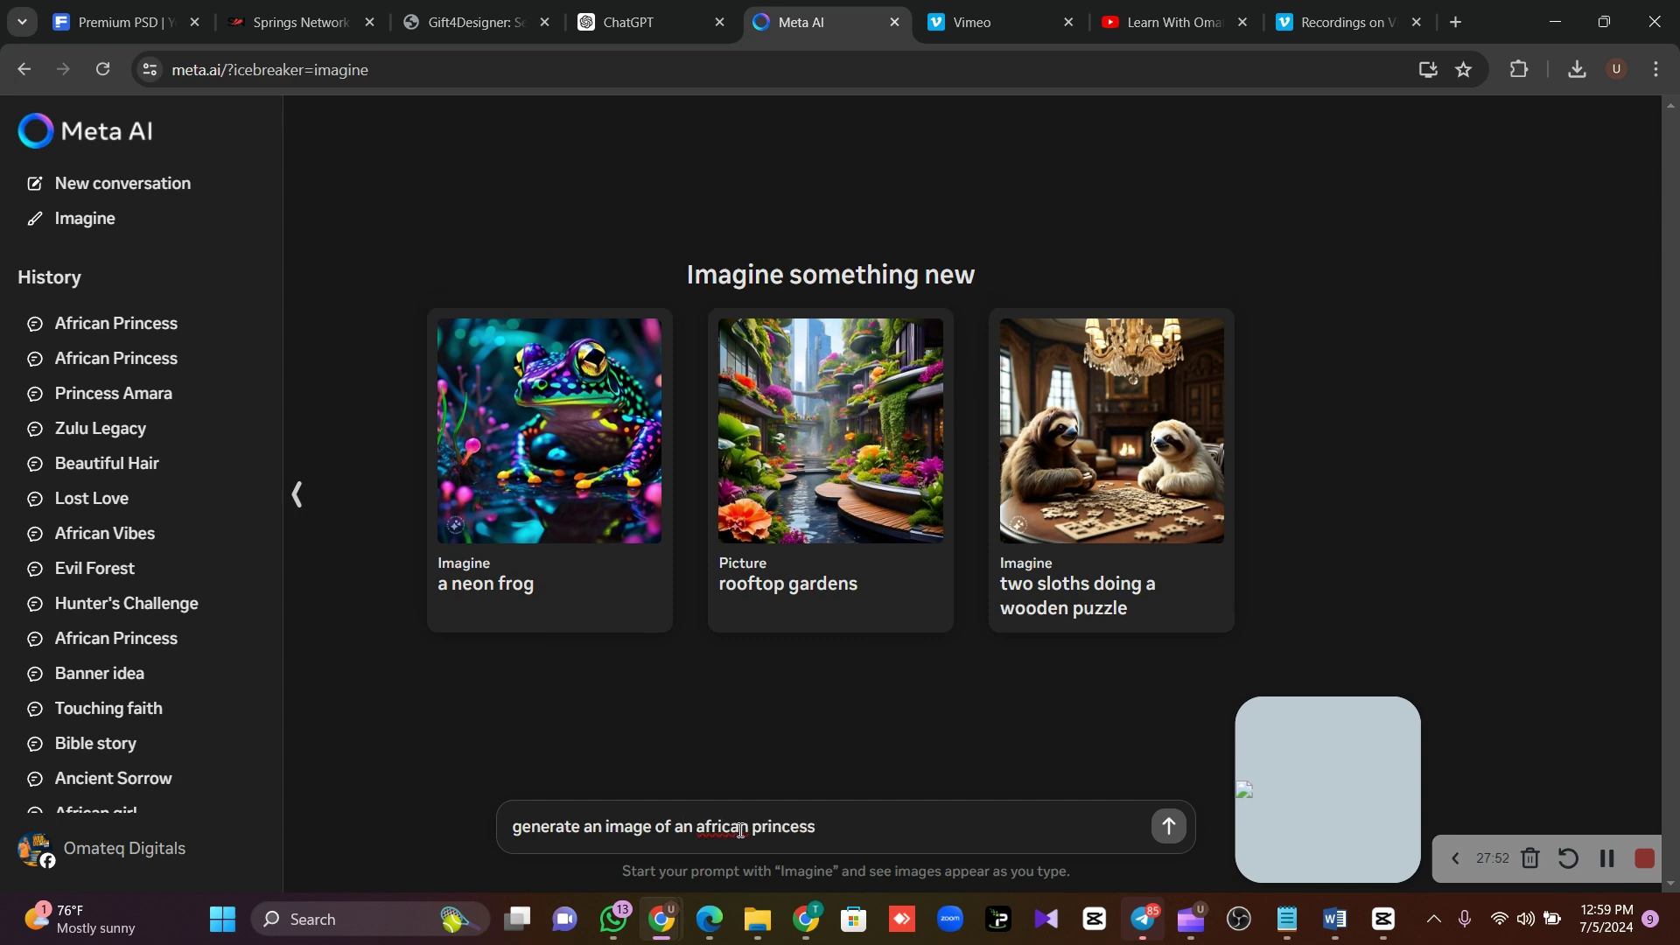
pyautogui.write('with an ')
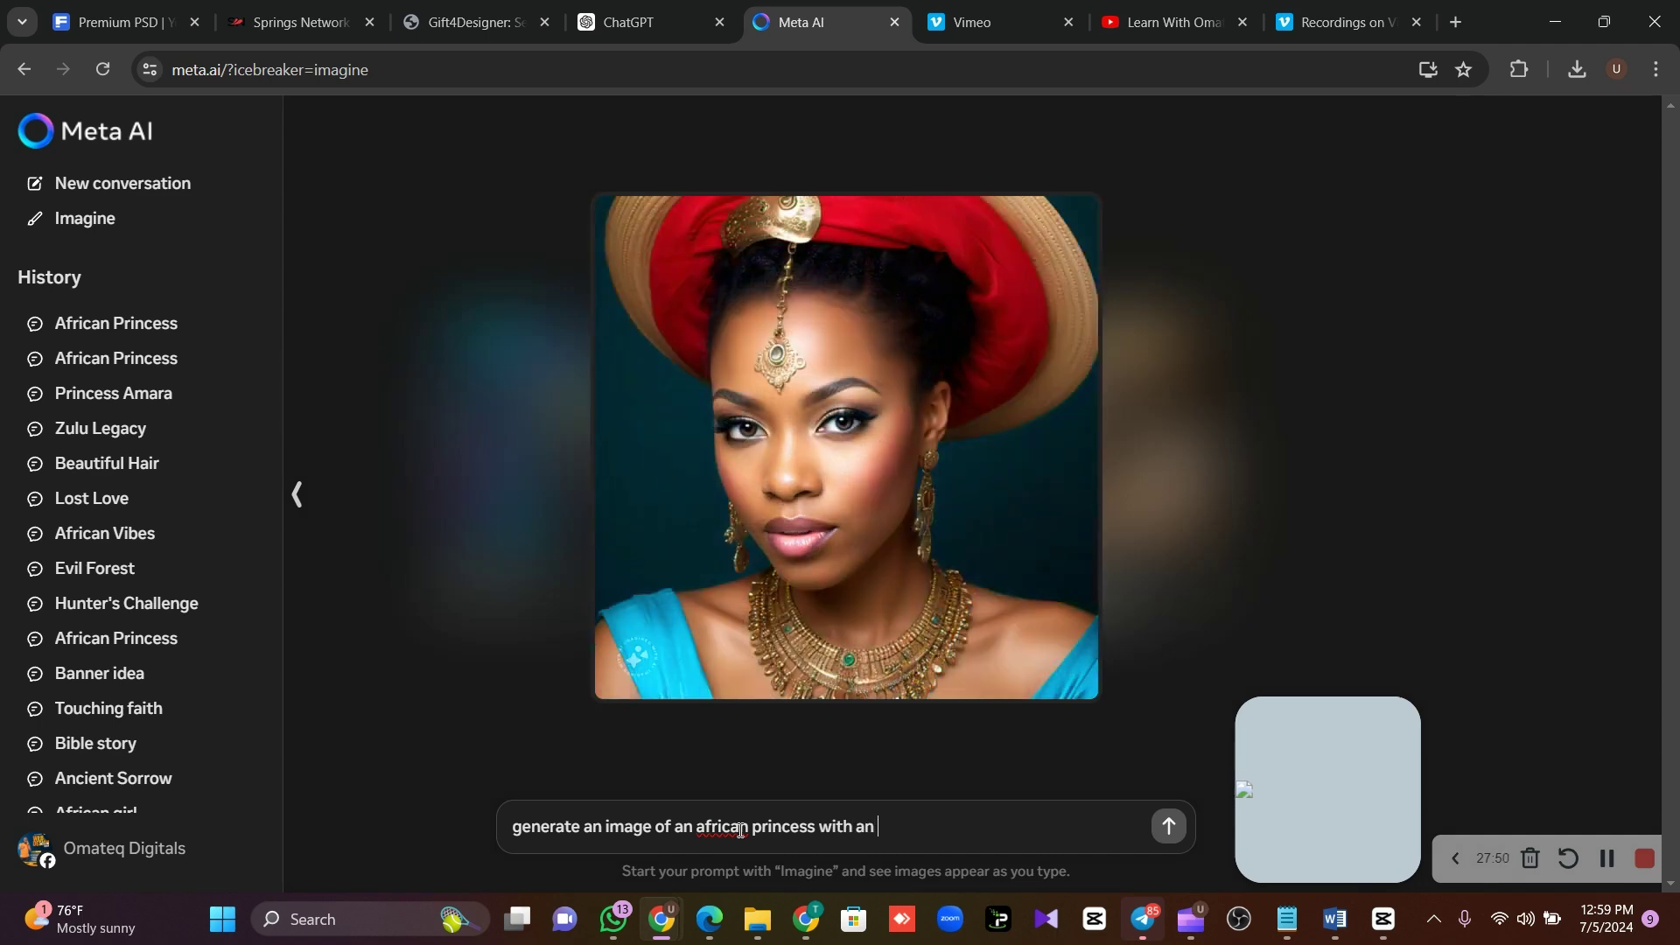
pyautogui.write('africa attire ')
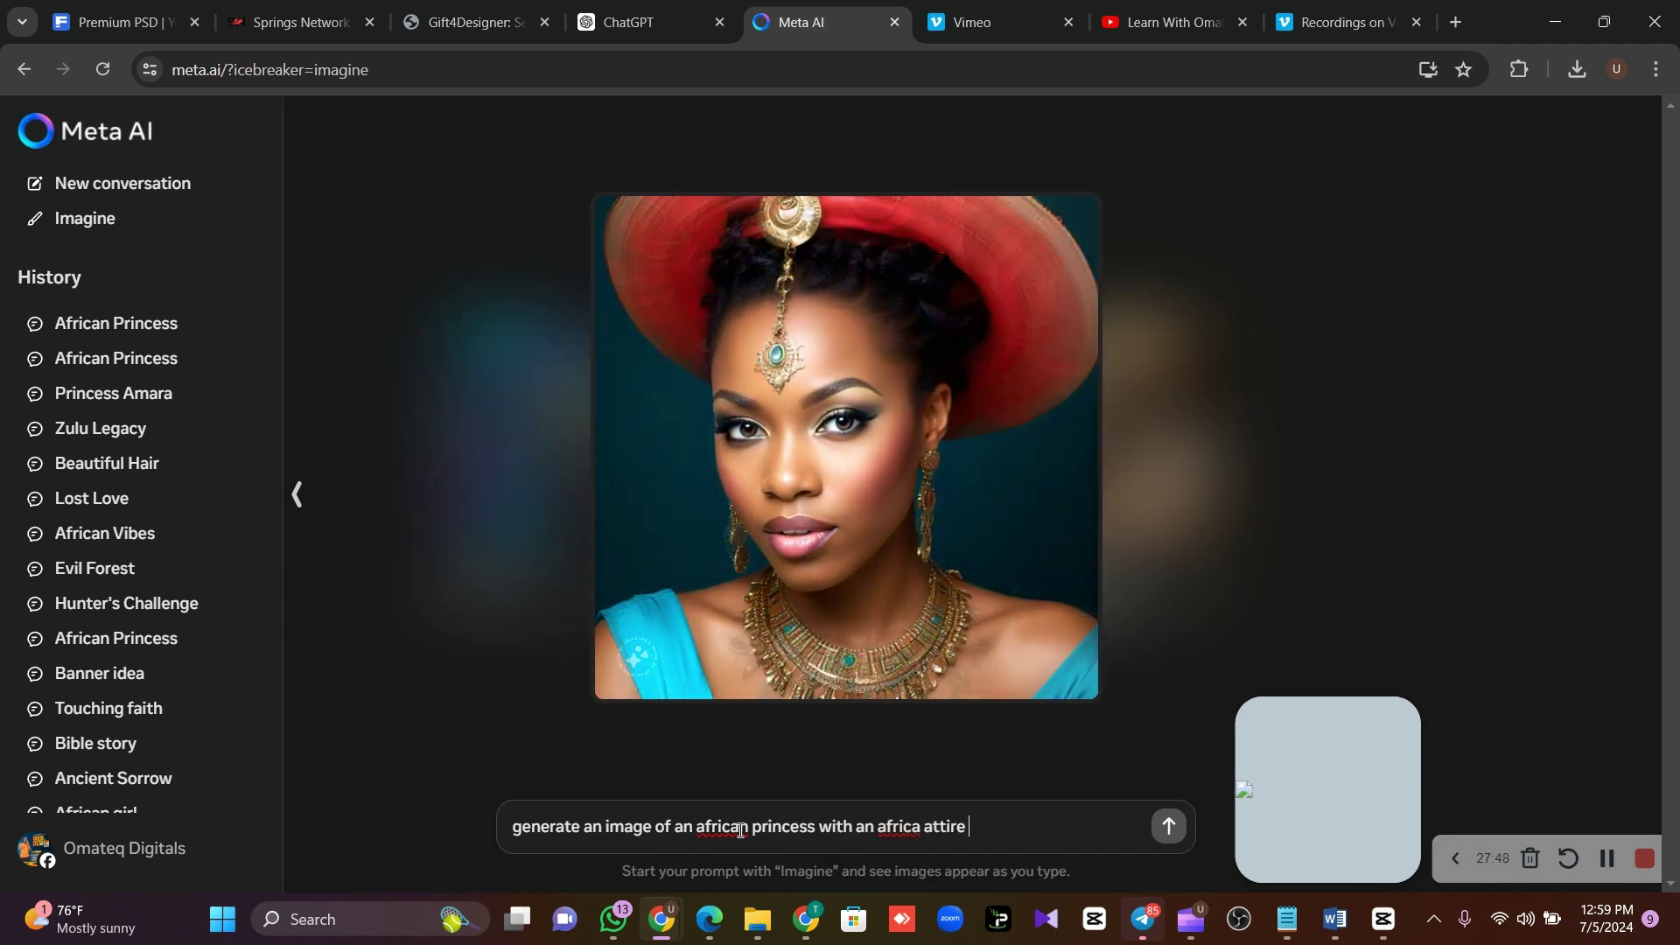
pyautogui.write('standing besi')
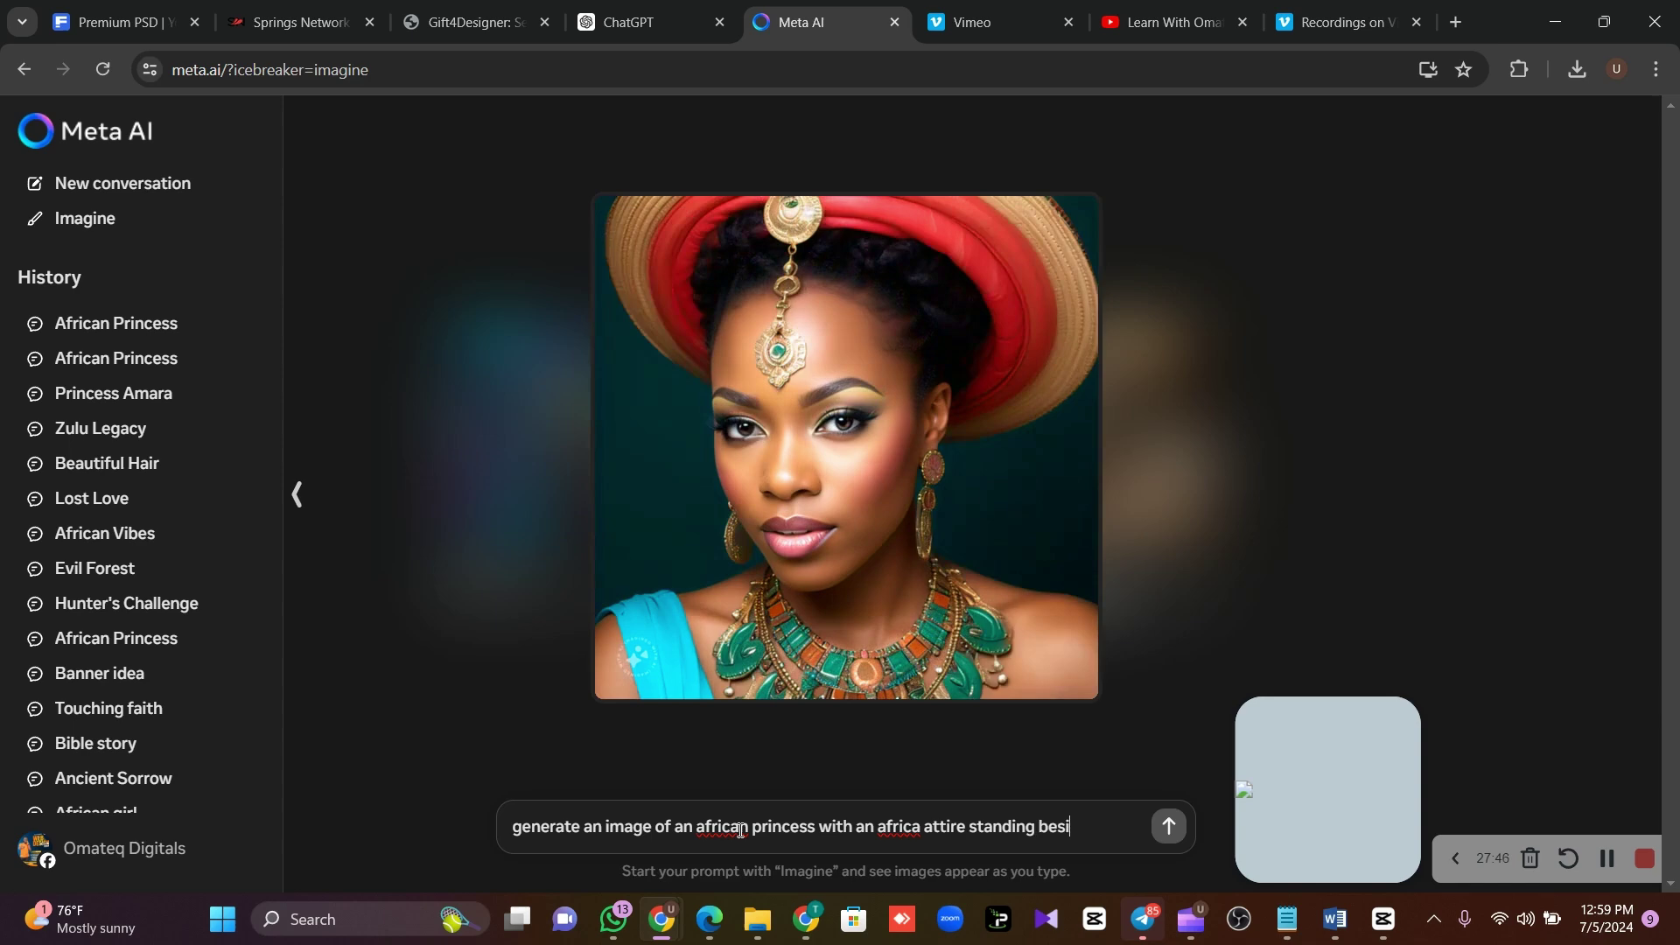
pyautogui.write('de a beautfu')
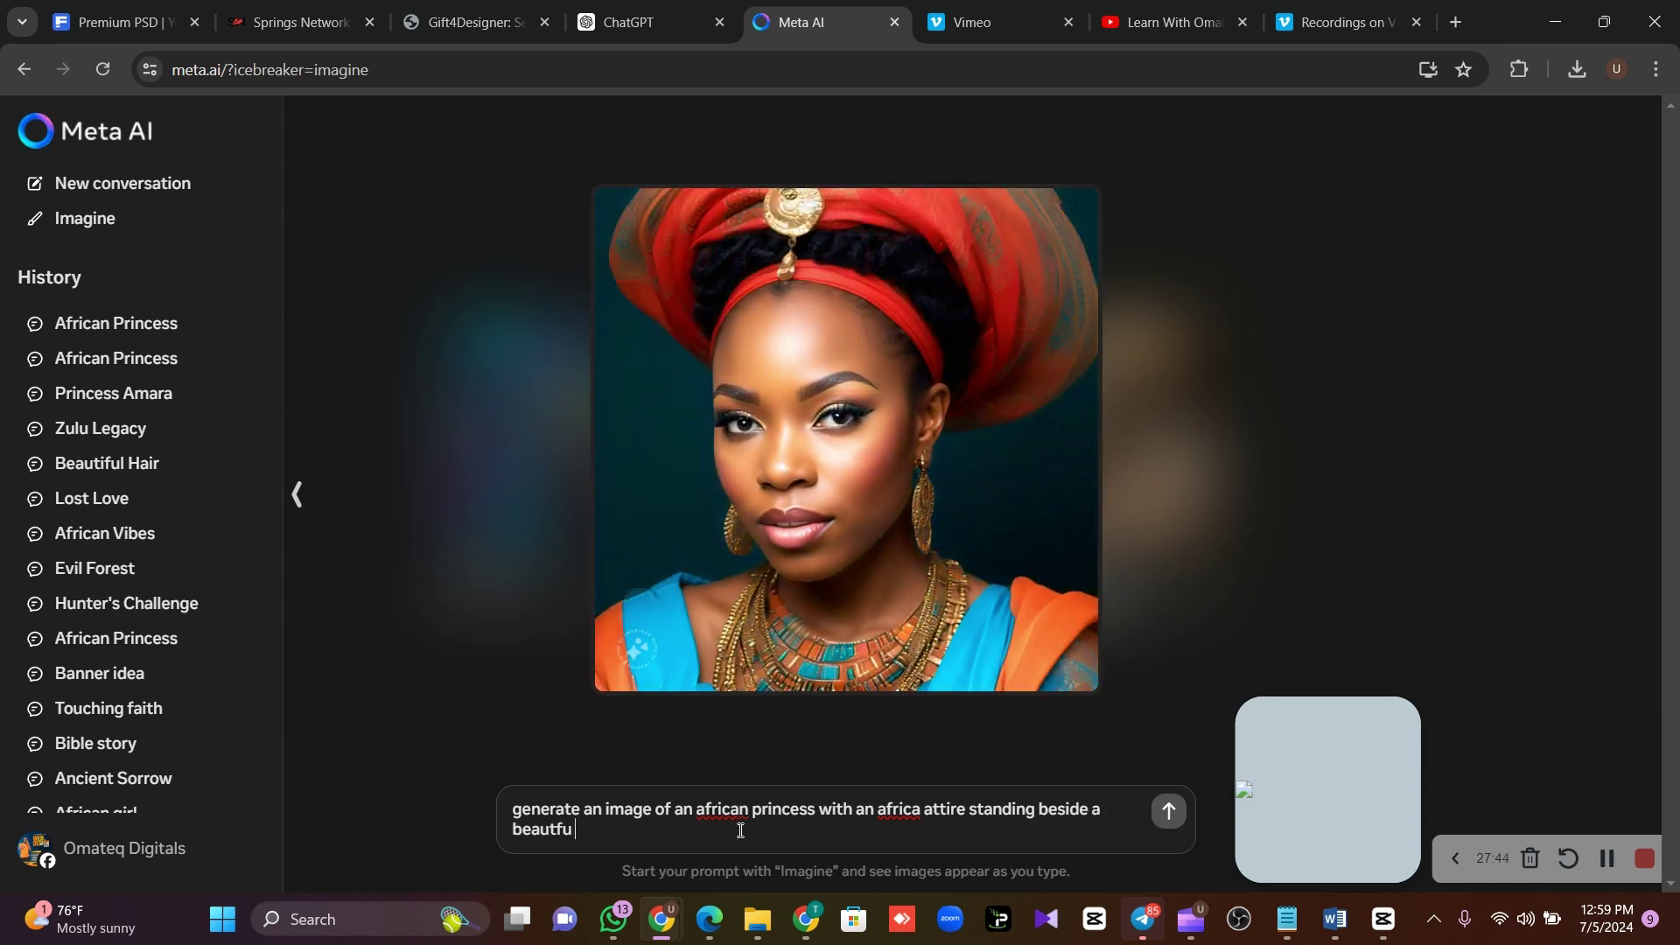
pyautogui.write('l river')
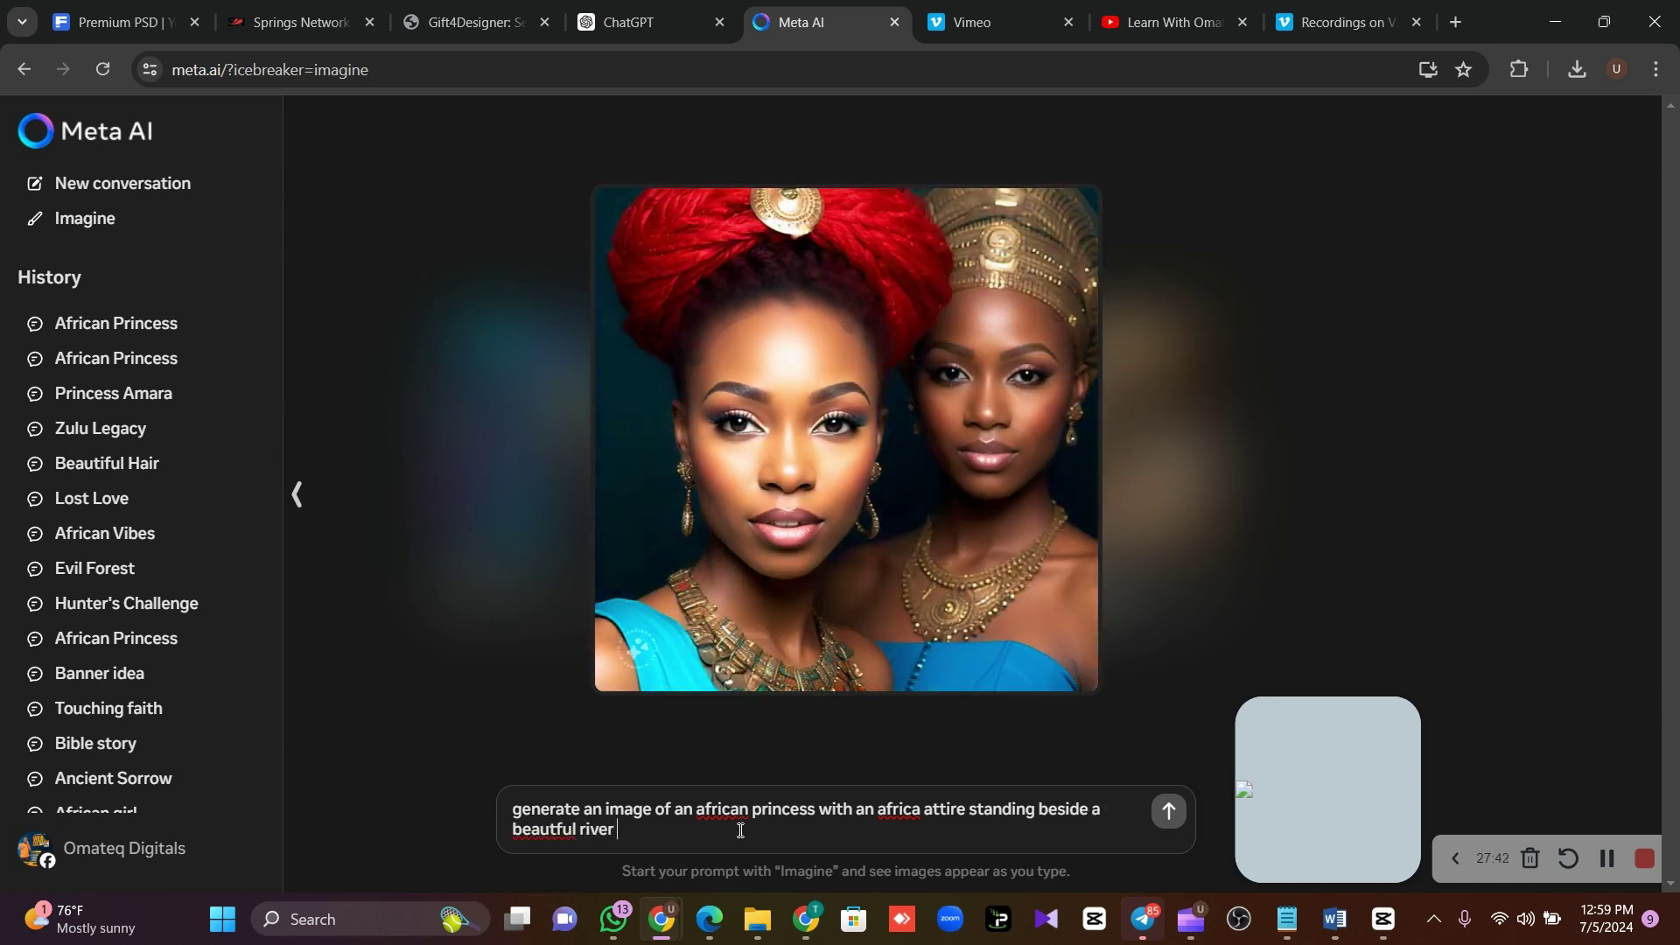
pyautogui.click(550, 830)
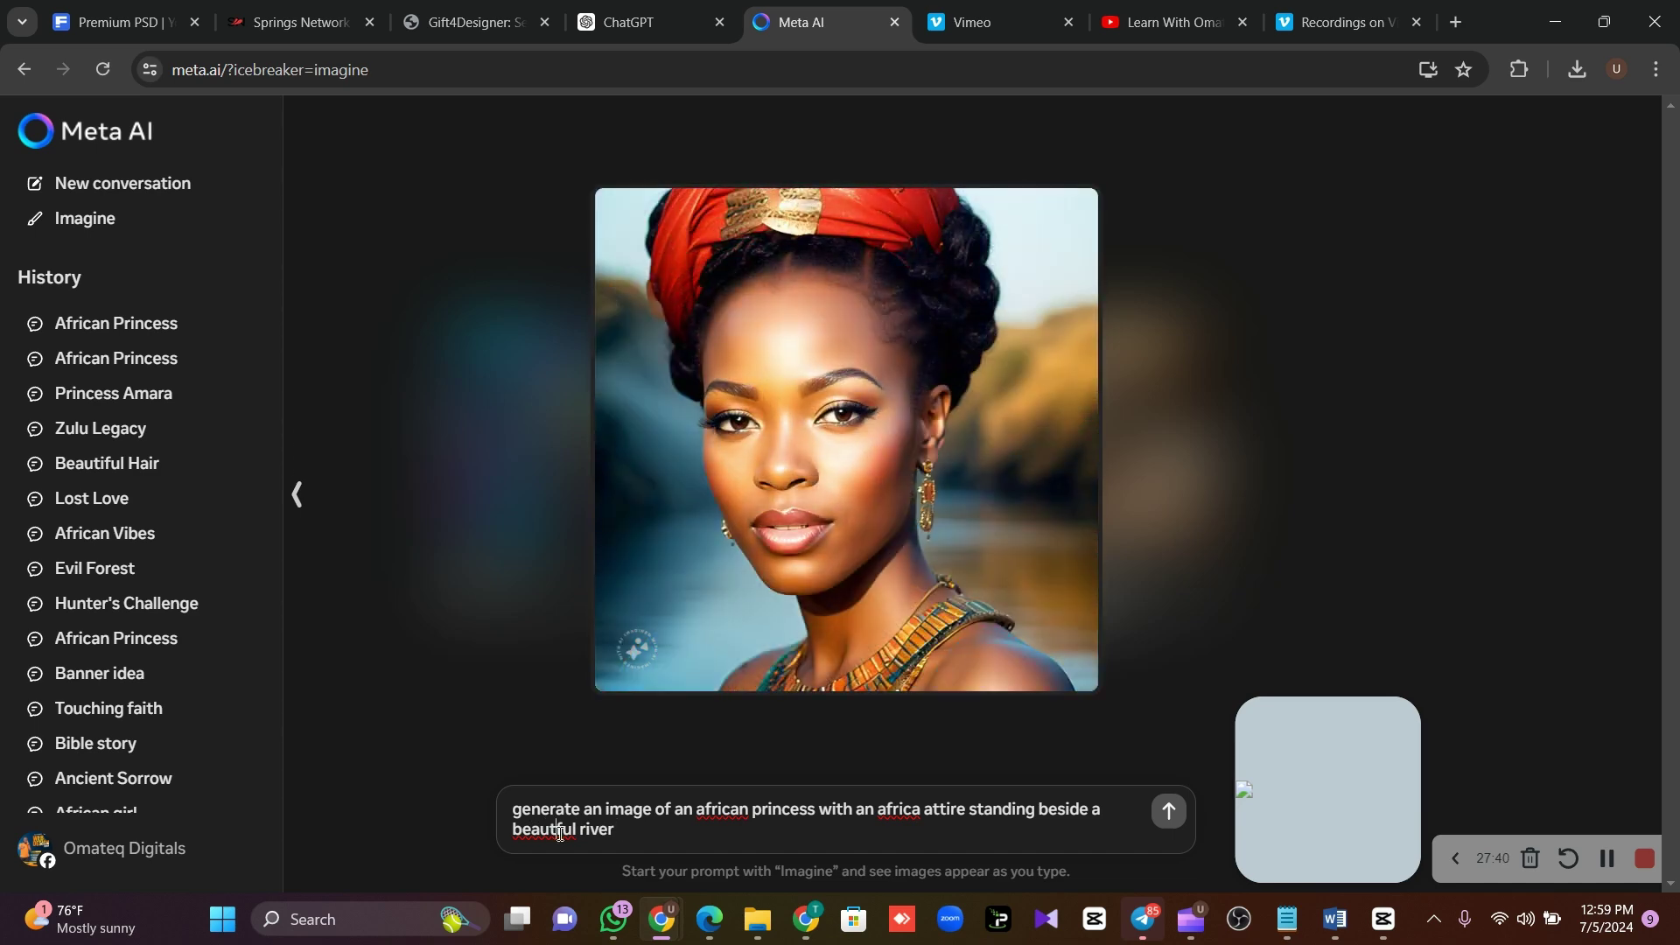
pyautogui.write('i')
pyautogui.press('Return')
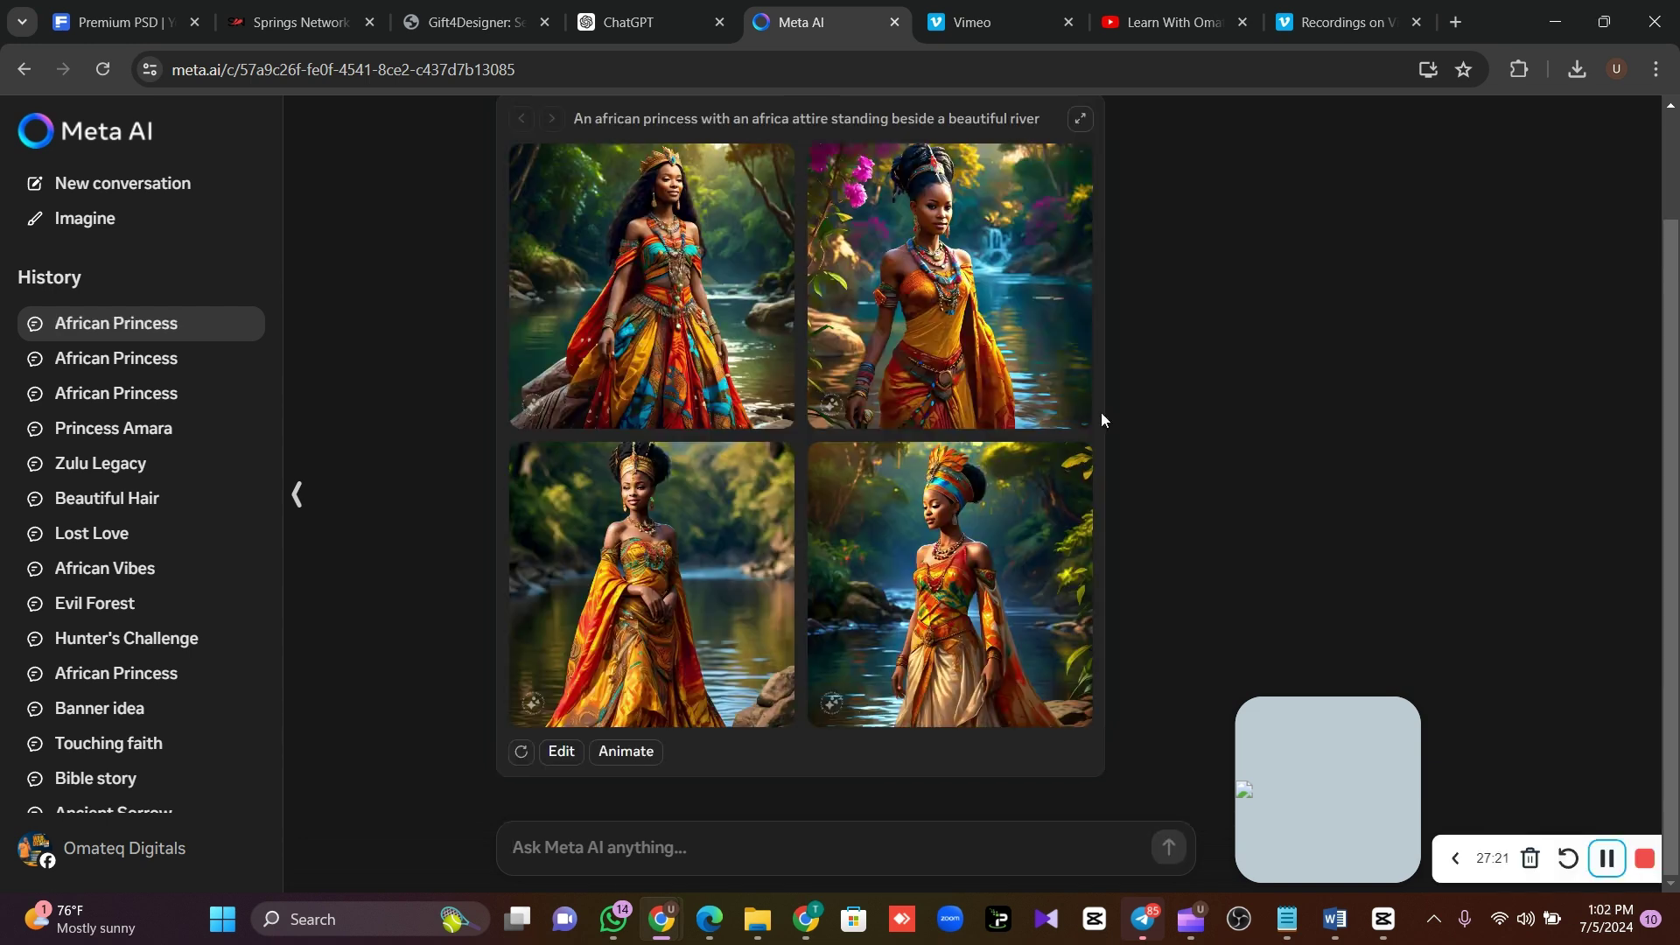
# Browse the four princess images, then animate the first one with the crown and multicoloured dress.
pyautogui.click(709, 330)
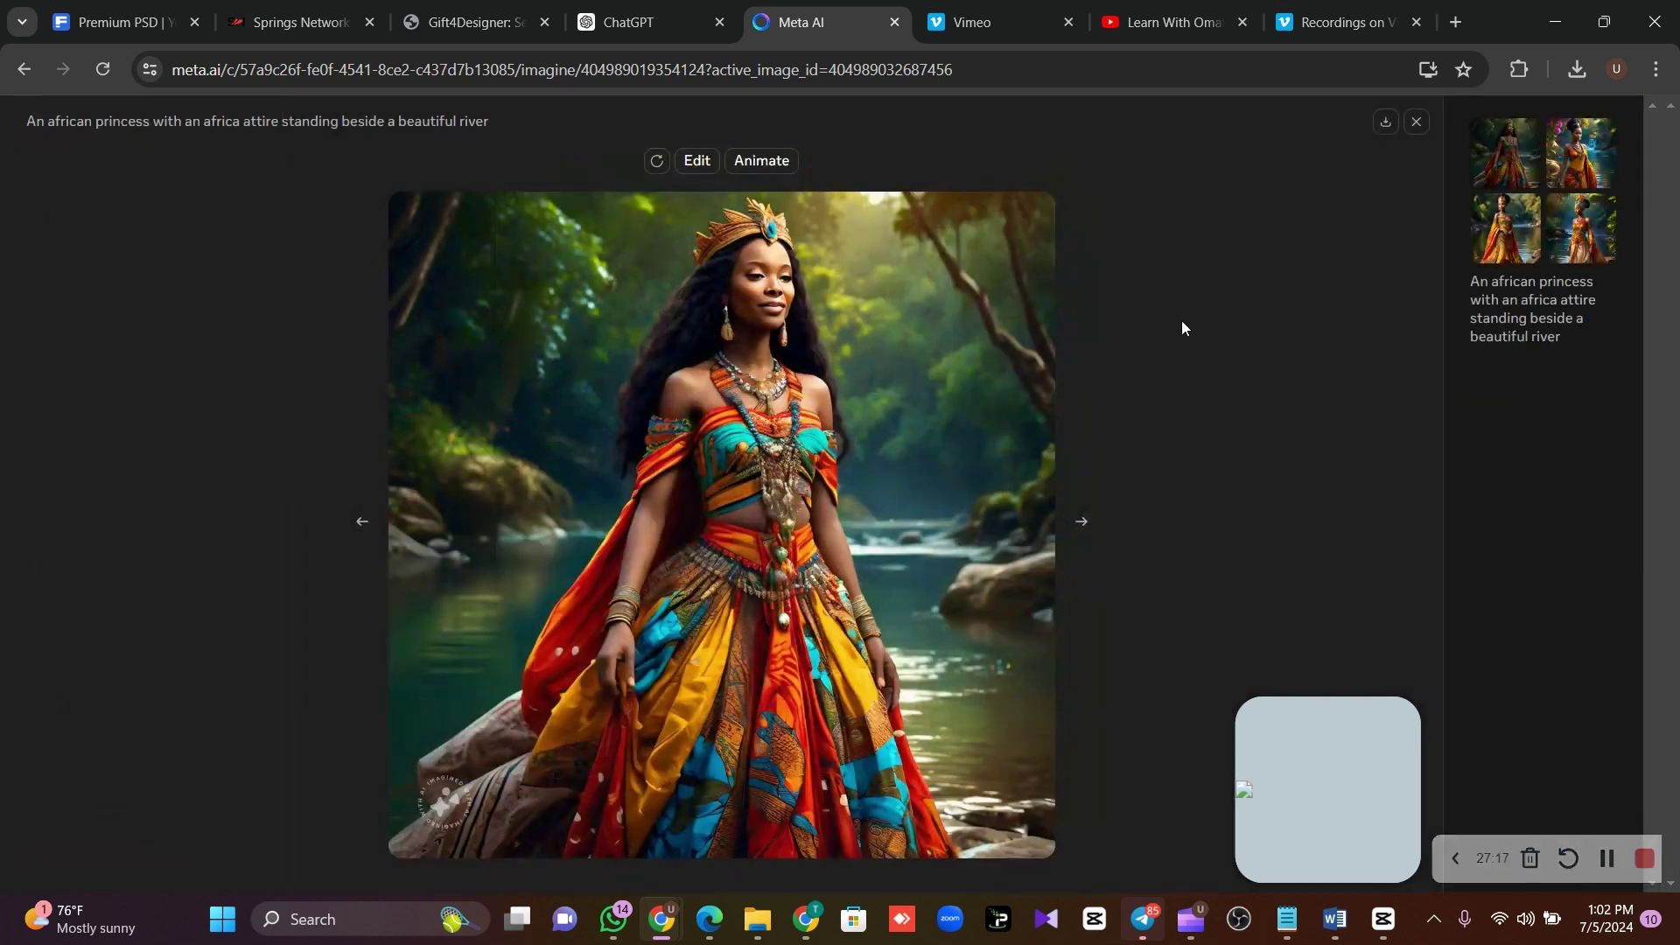
pyautogui.click(1590, 163)
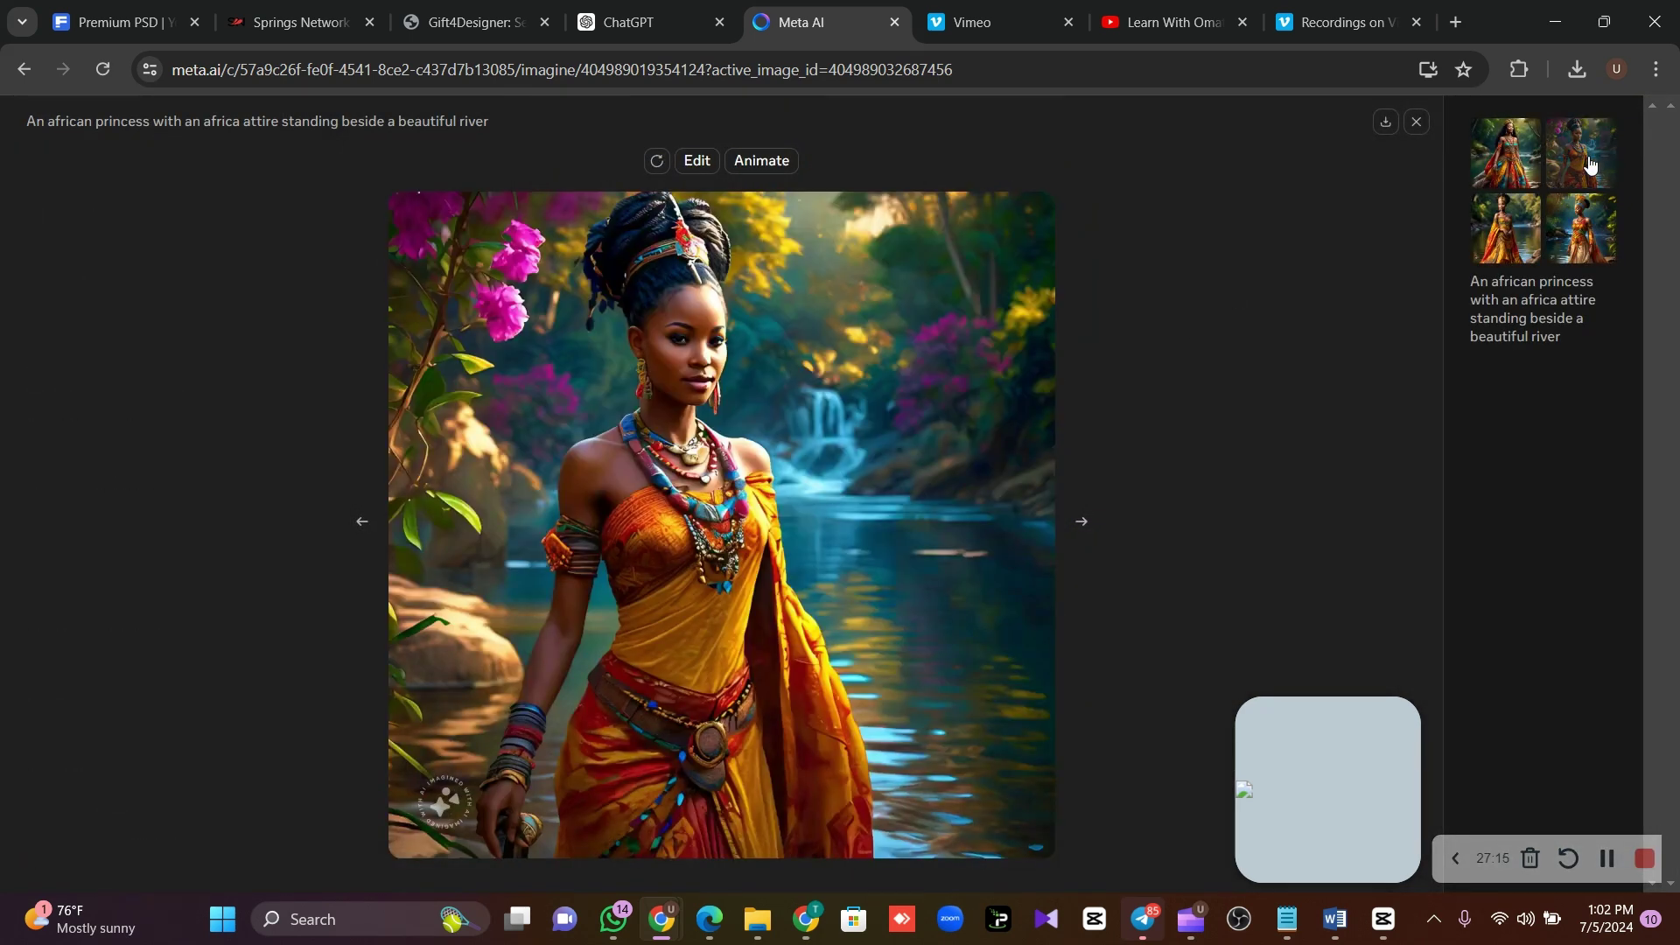
pyautogui.click(1519, 234)
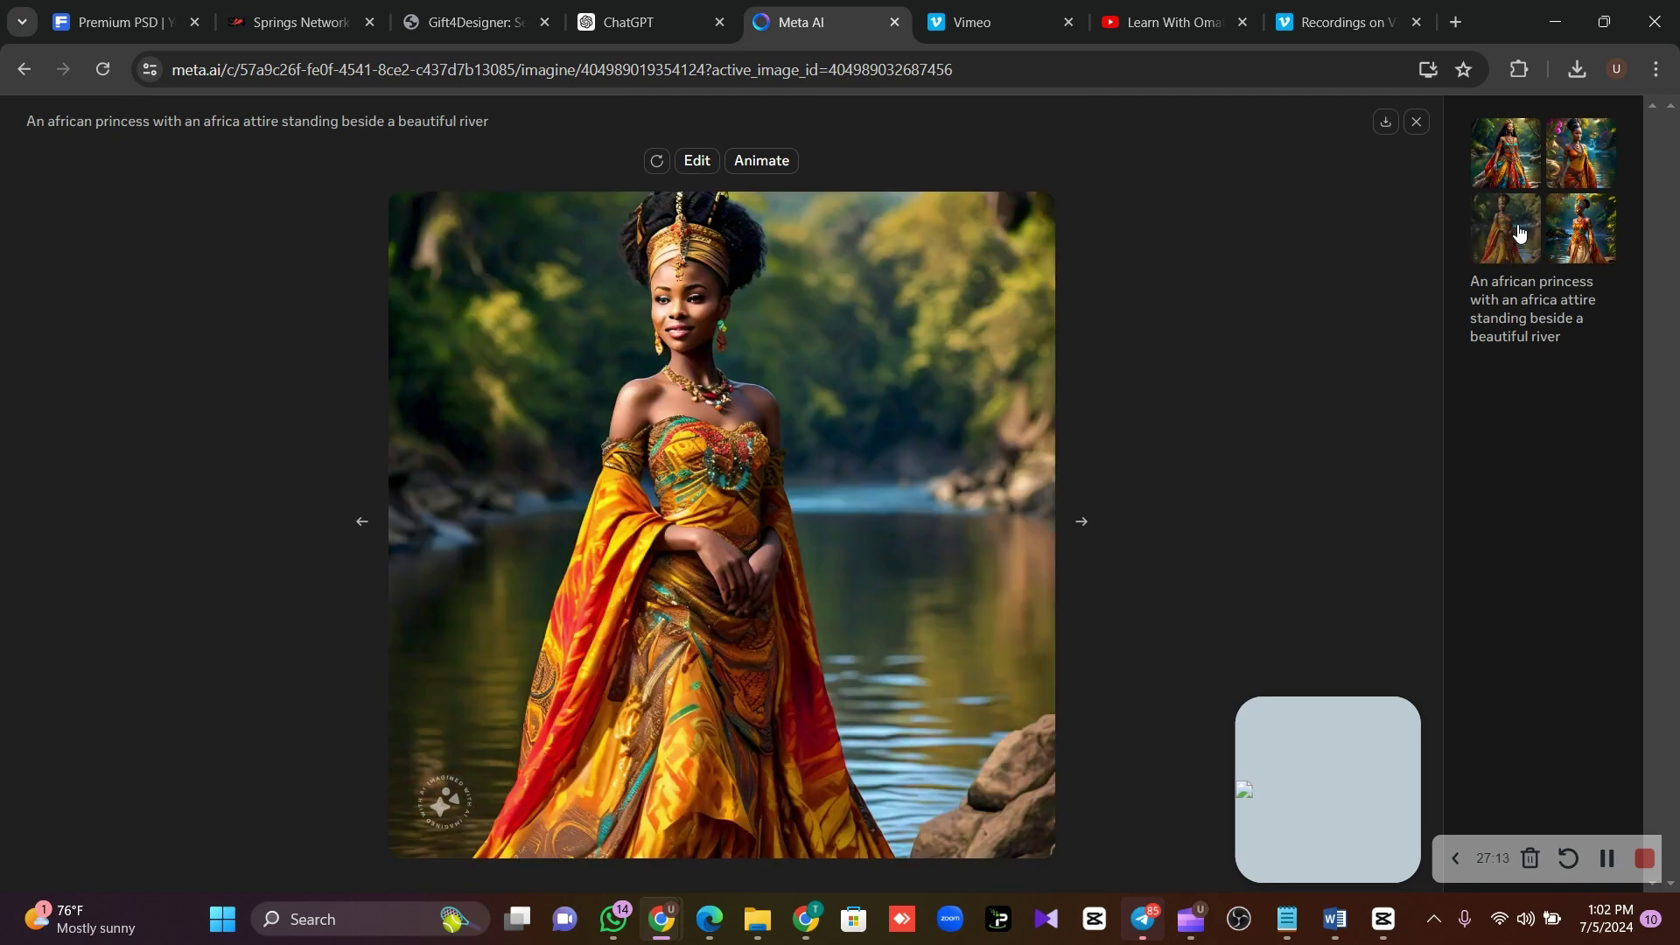
pyautogui.click(1566, 231)
pyautogui.click(1505, 173)
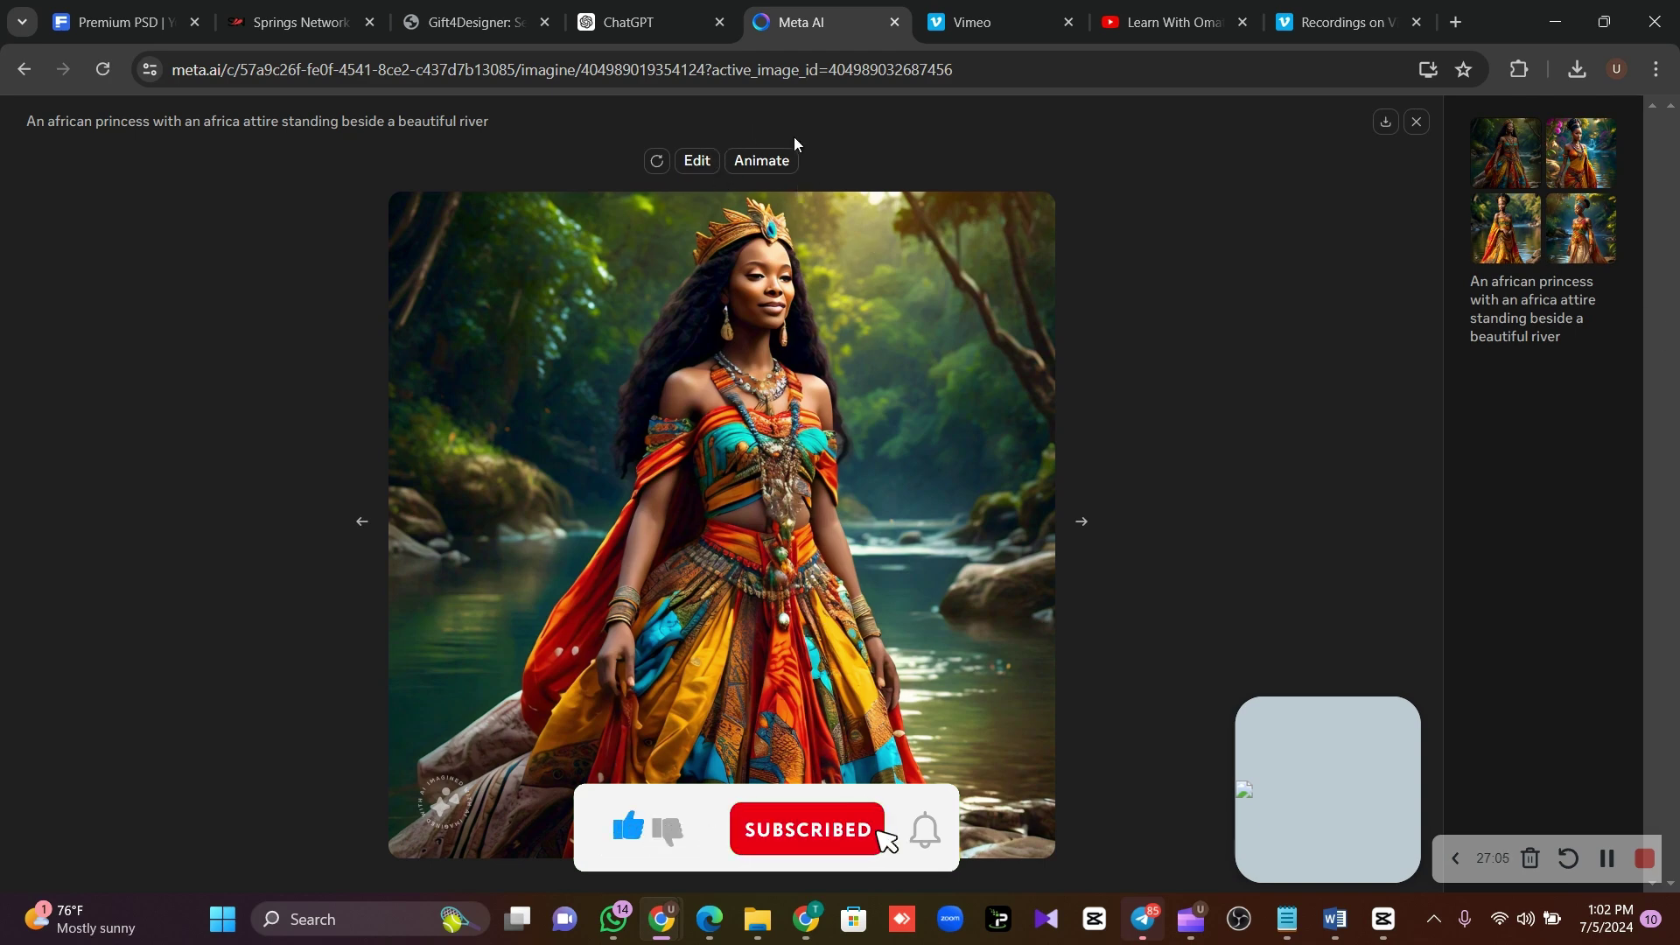
pyautogui.click(759, 162)
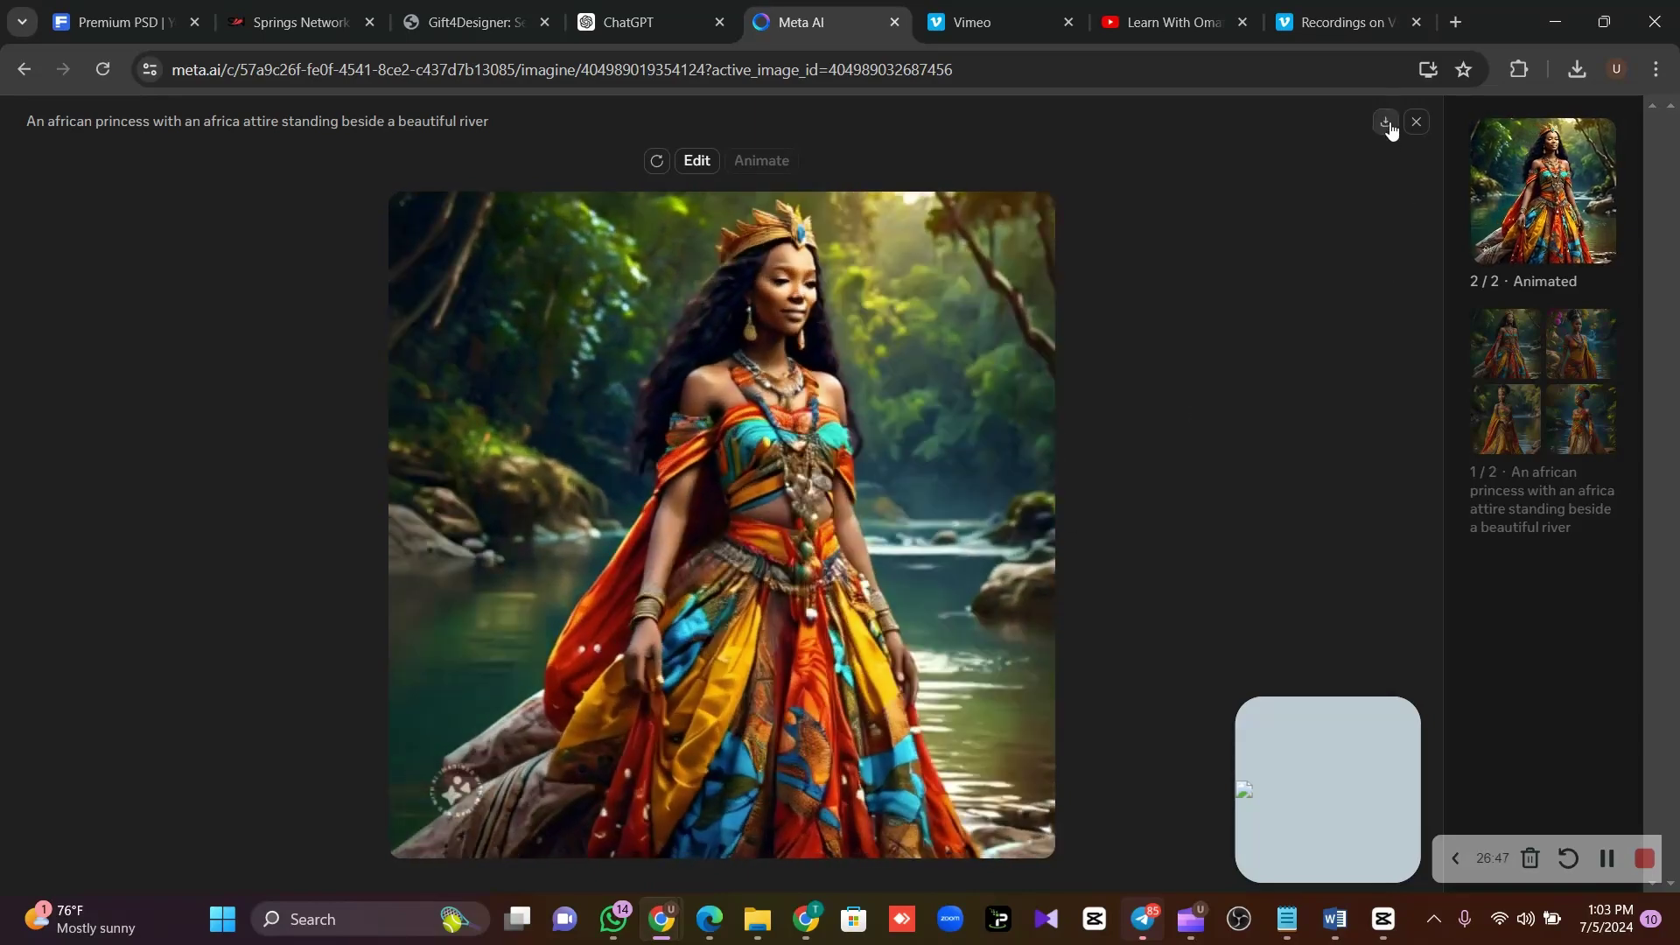
# Download the first animated princess clip as an MP4.
pyautogui.click(1385, 122)
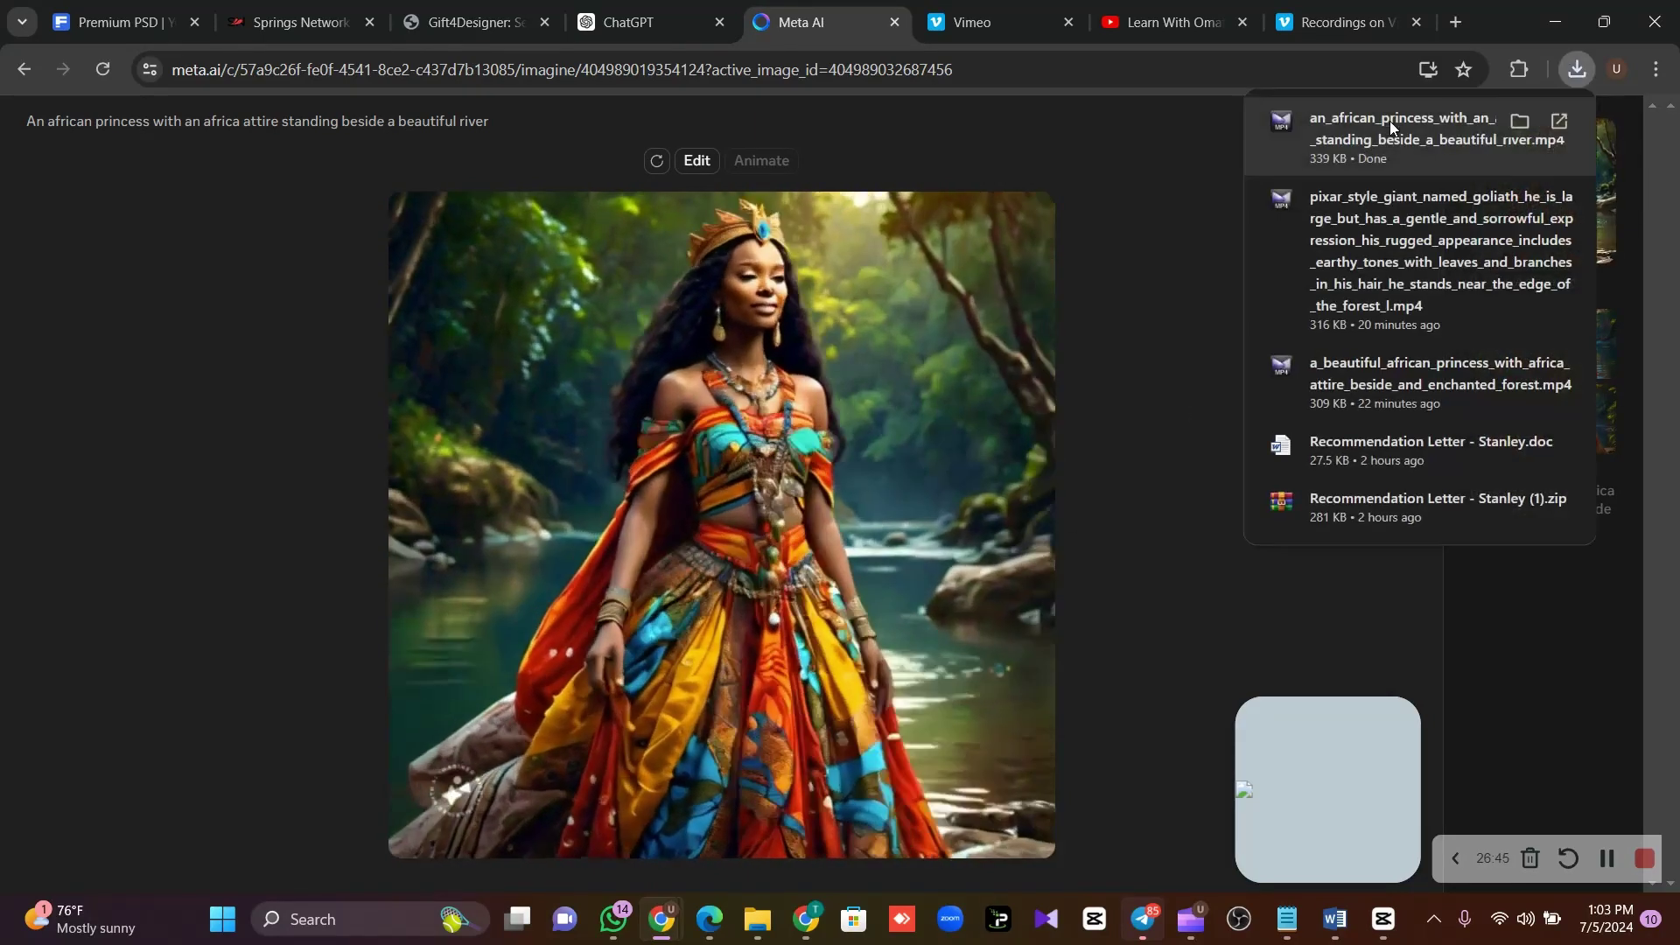
pyautogui.click(1597, 602)
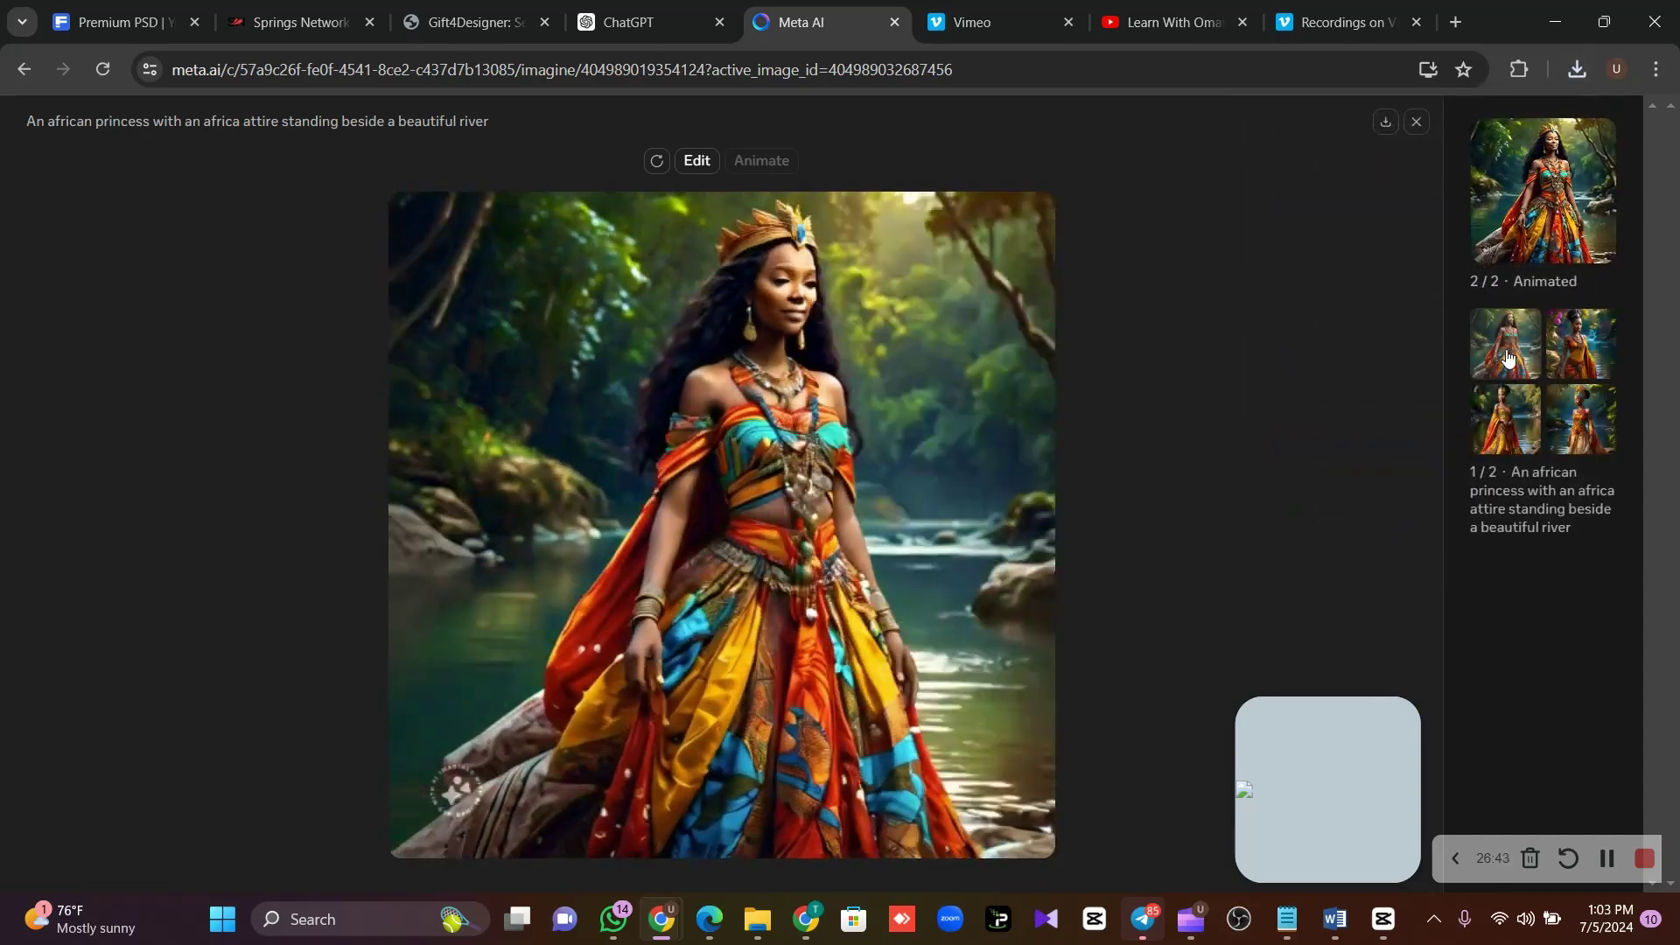
pyautogui.click(1504, 350)
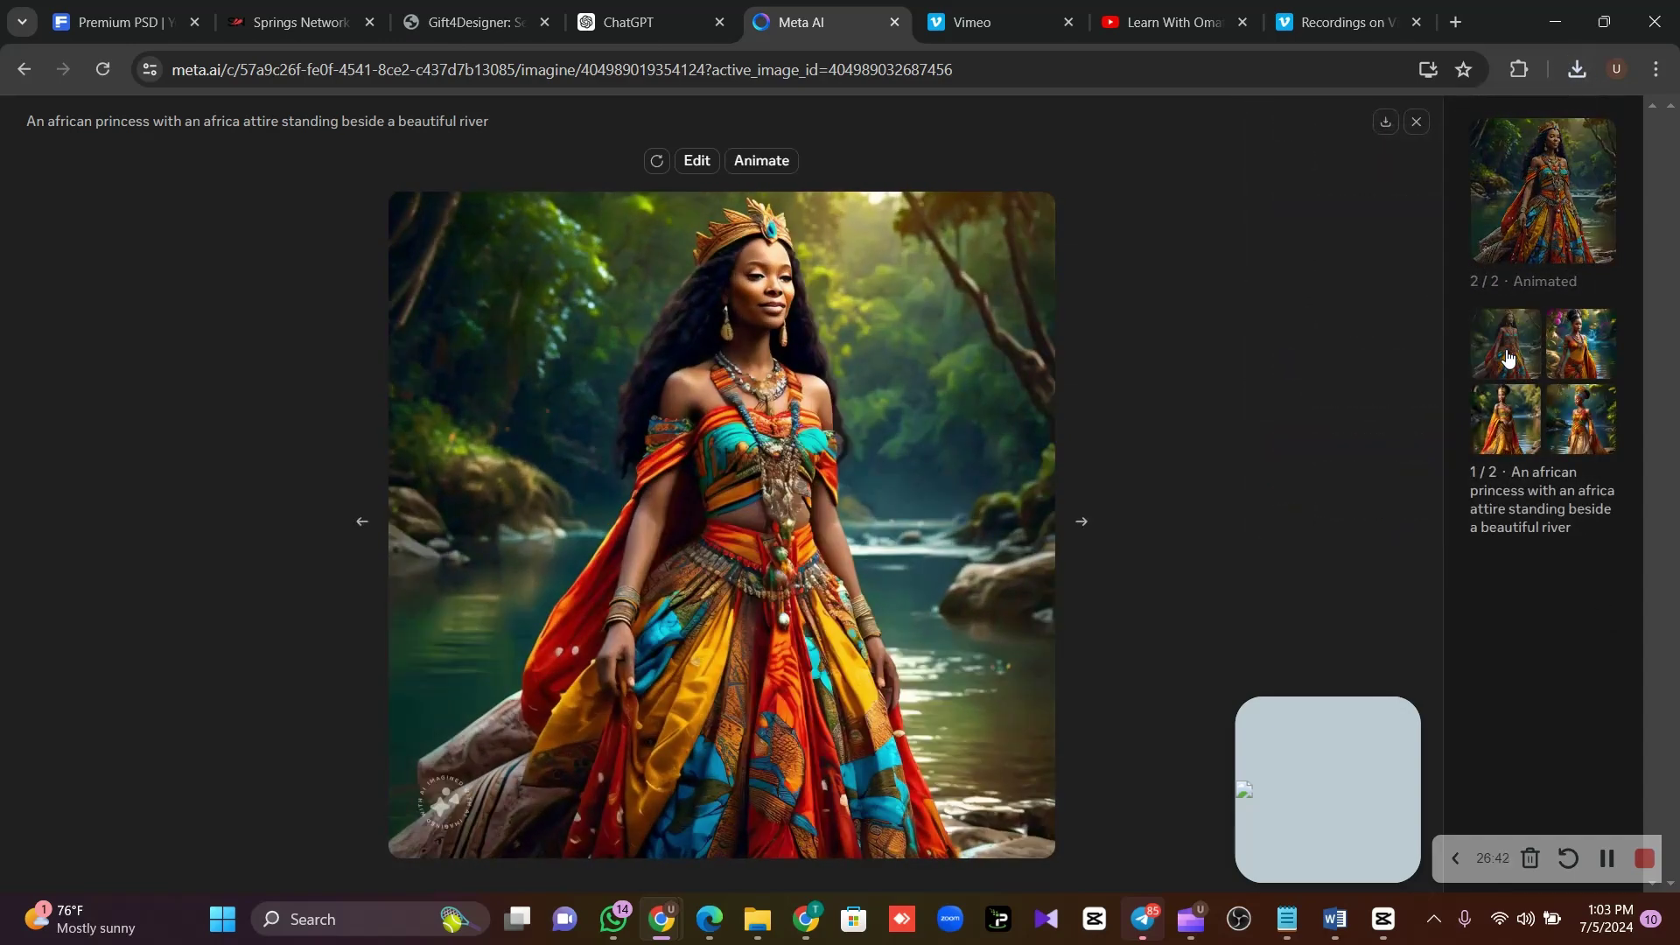
# Animate the bottom-right headwrapped princess image and download it as a second MP4.
pyautogui.click(1506, 418)
pyautogui.click(1593, 420)
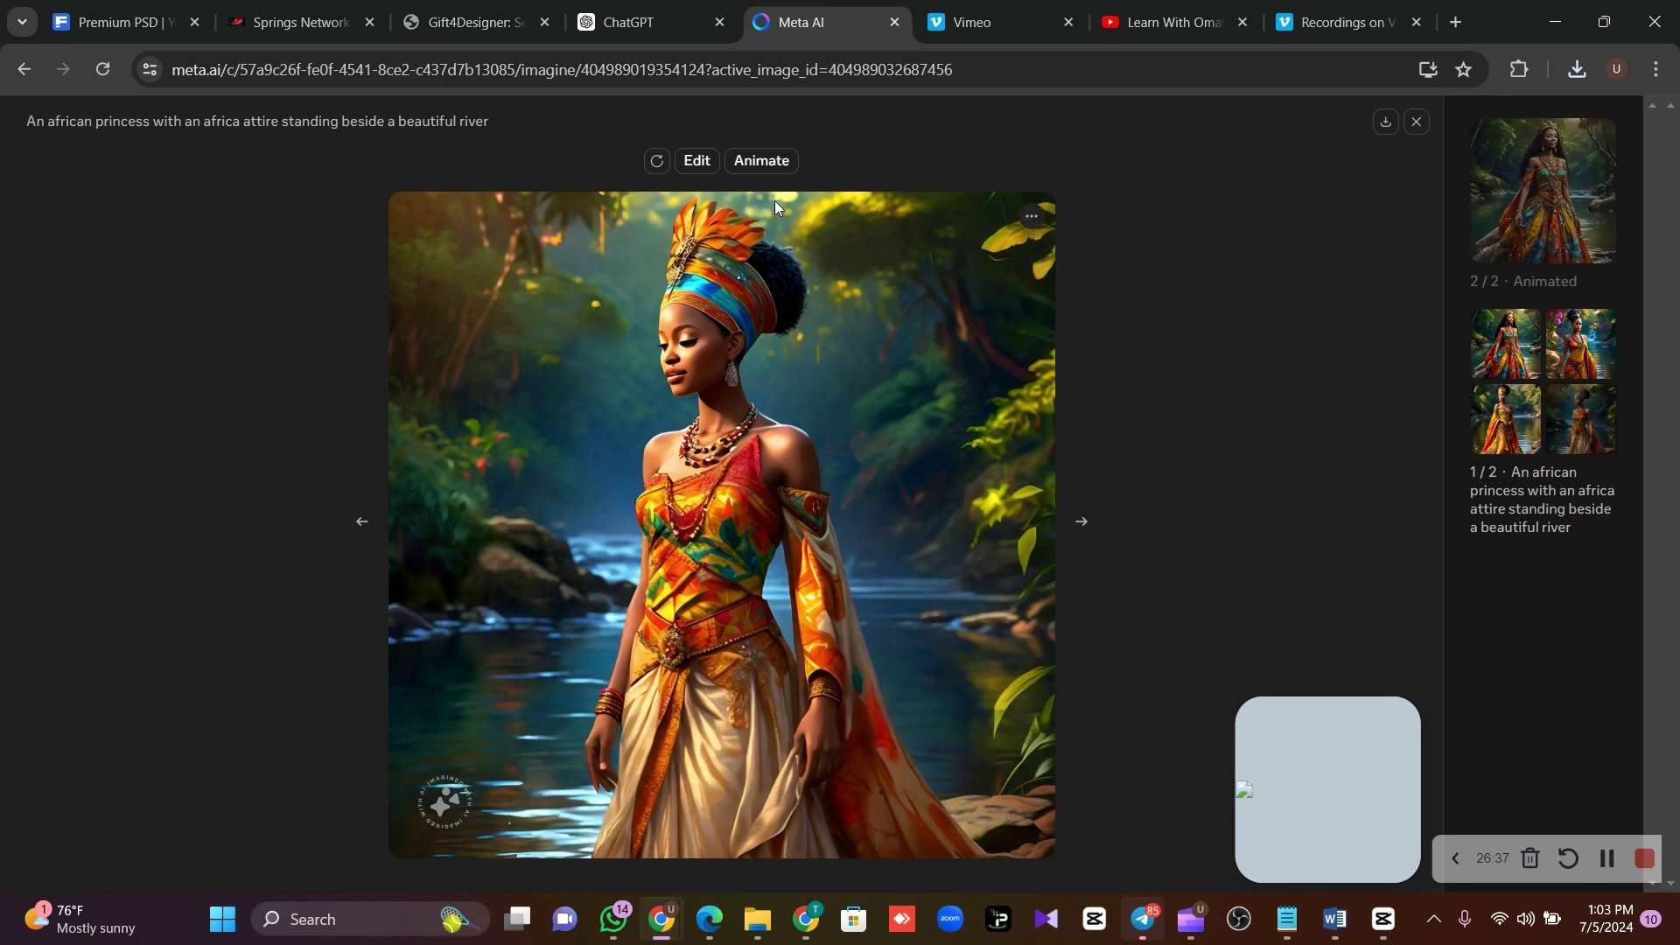
pyautogui.click(762, 163)
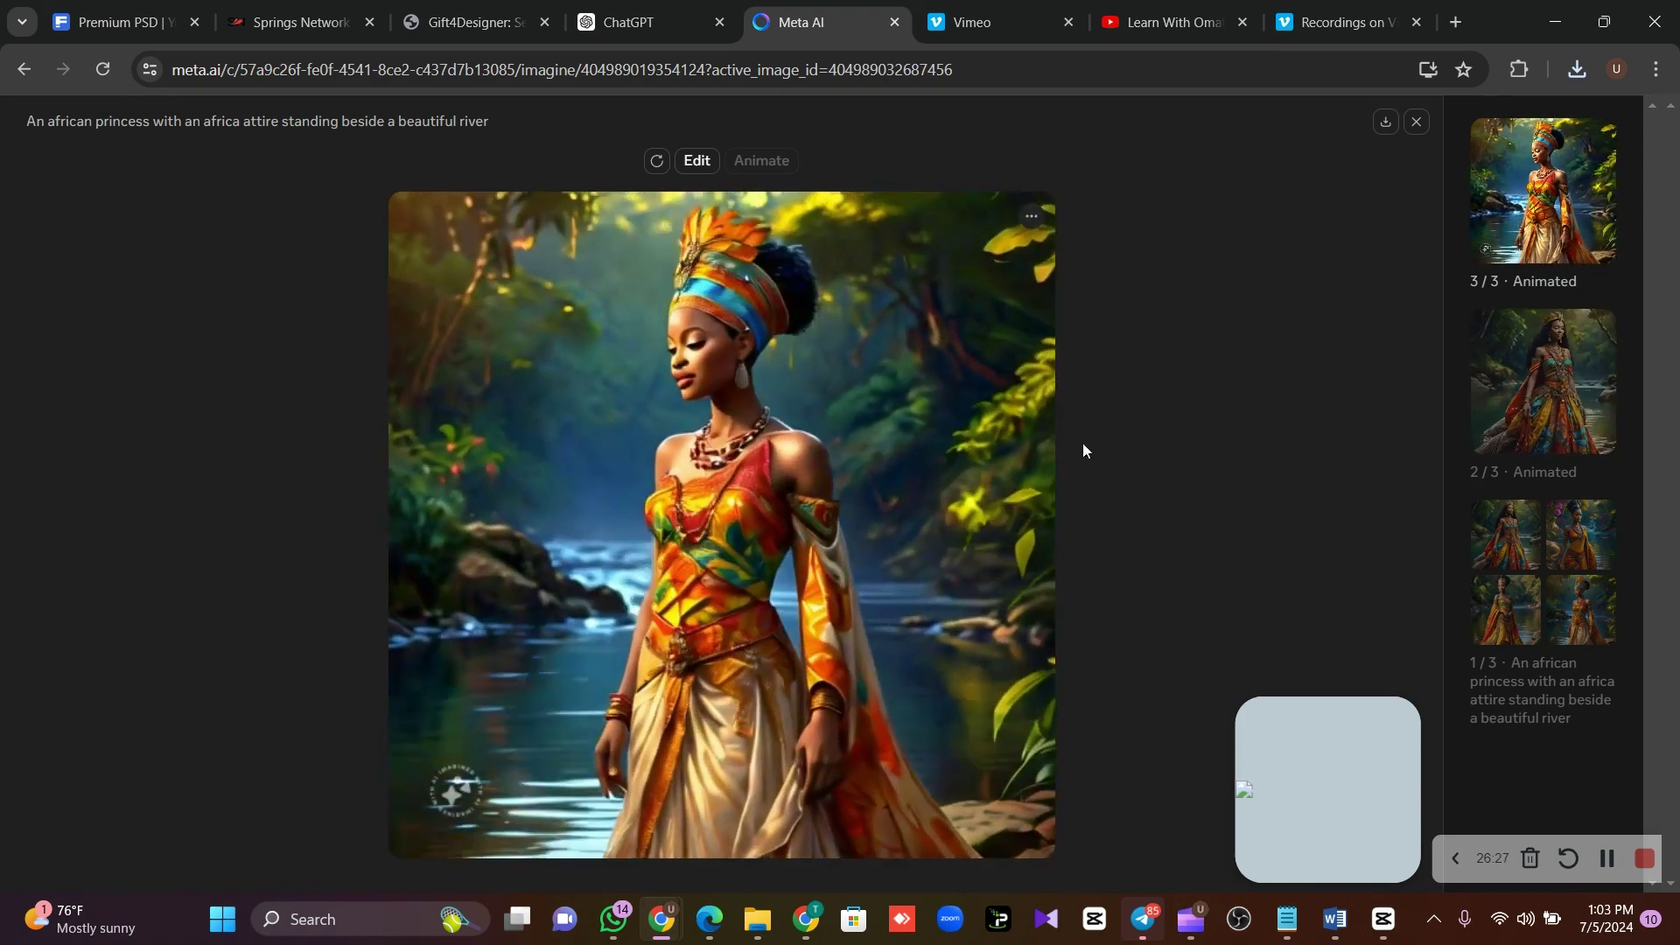
pyautogui.click(1389, 123)
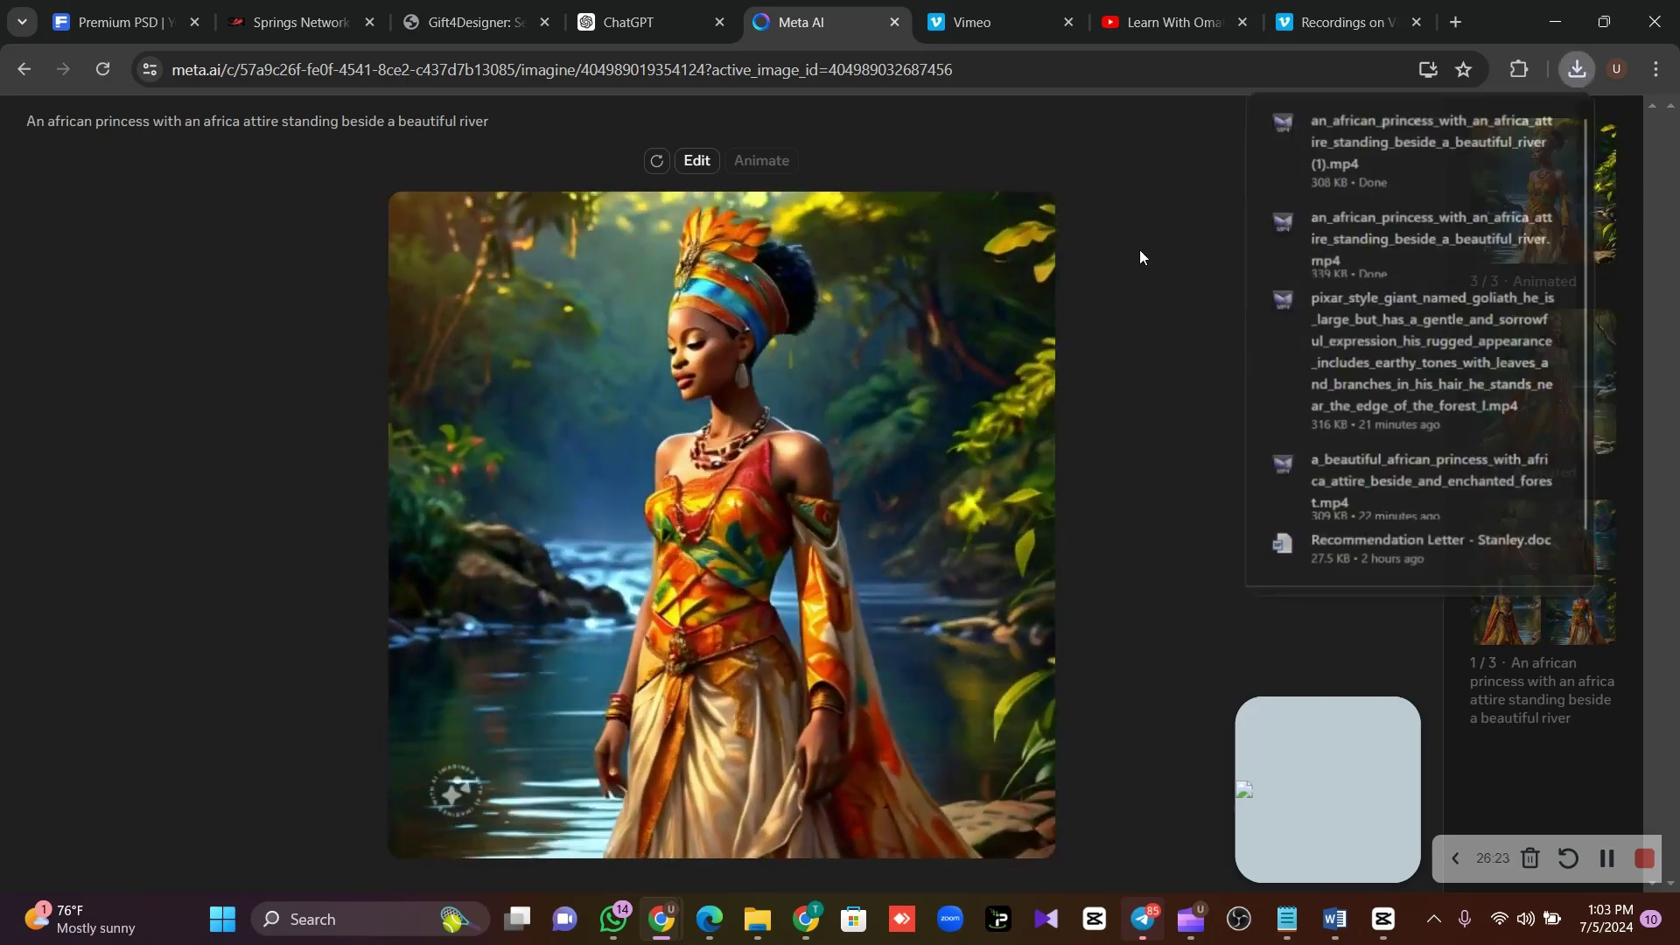
pyautogui.click(1414, 131)
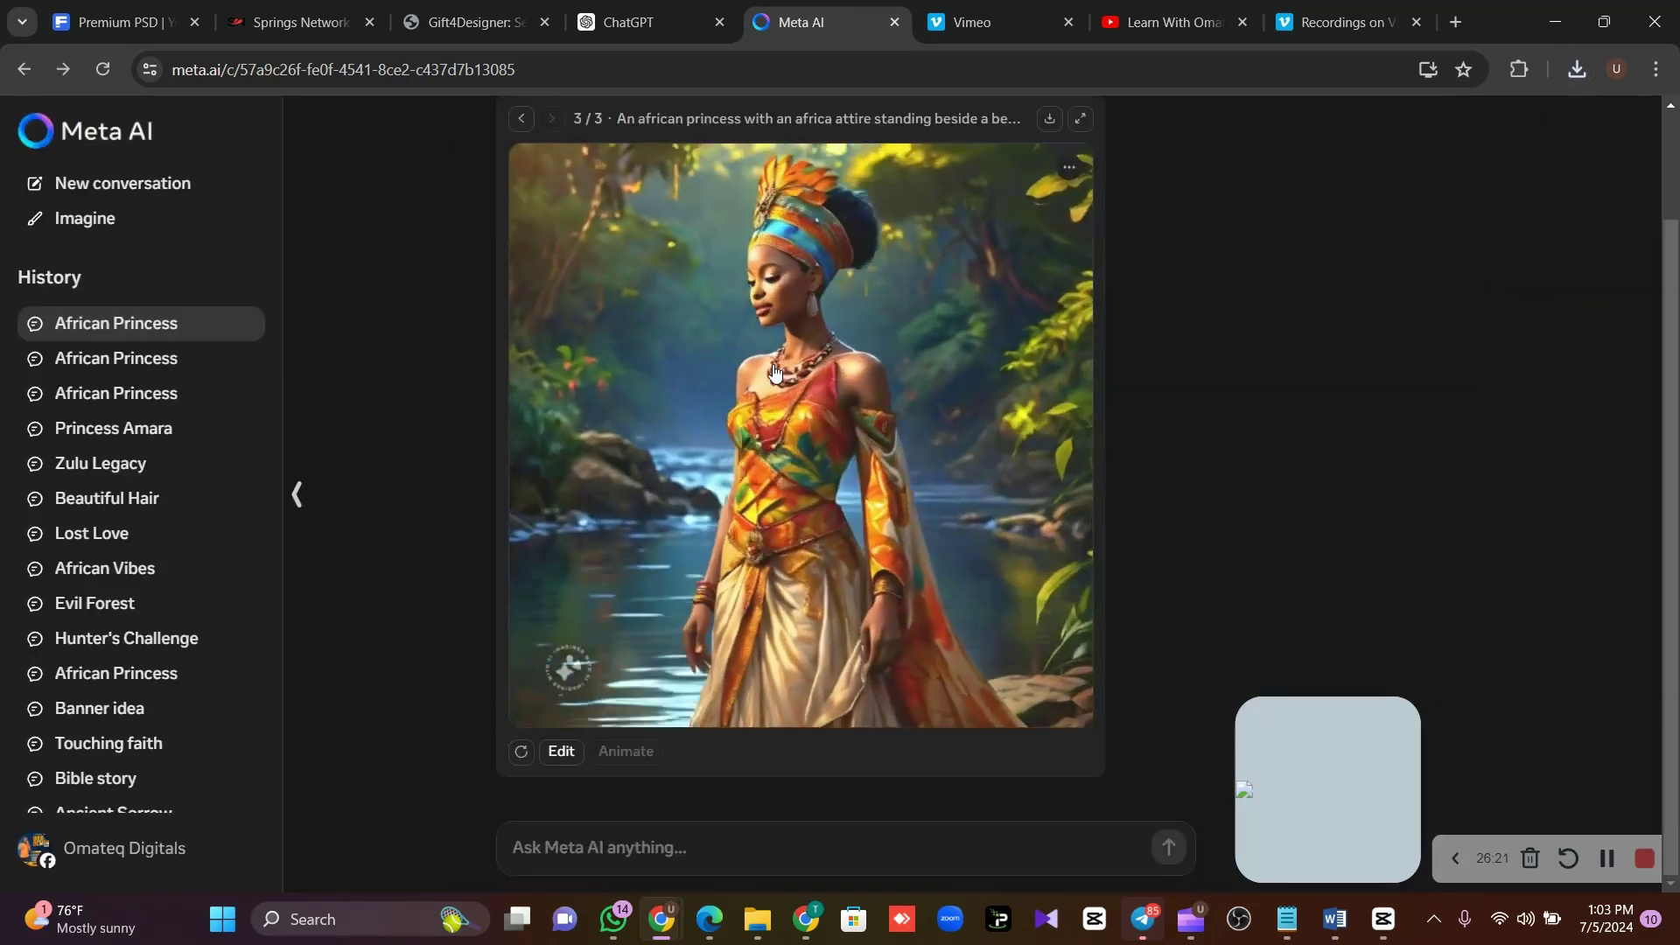
pyautogui.scroll(1, 783, 363)
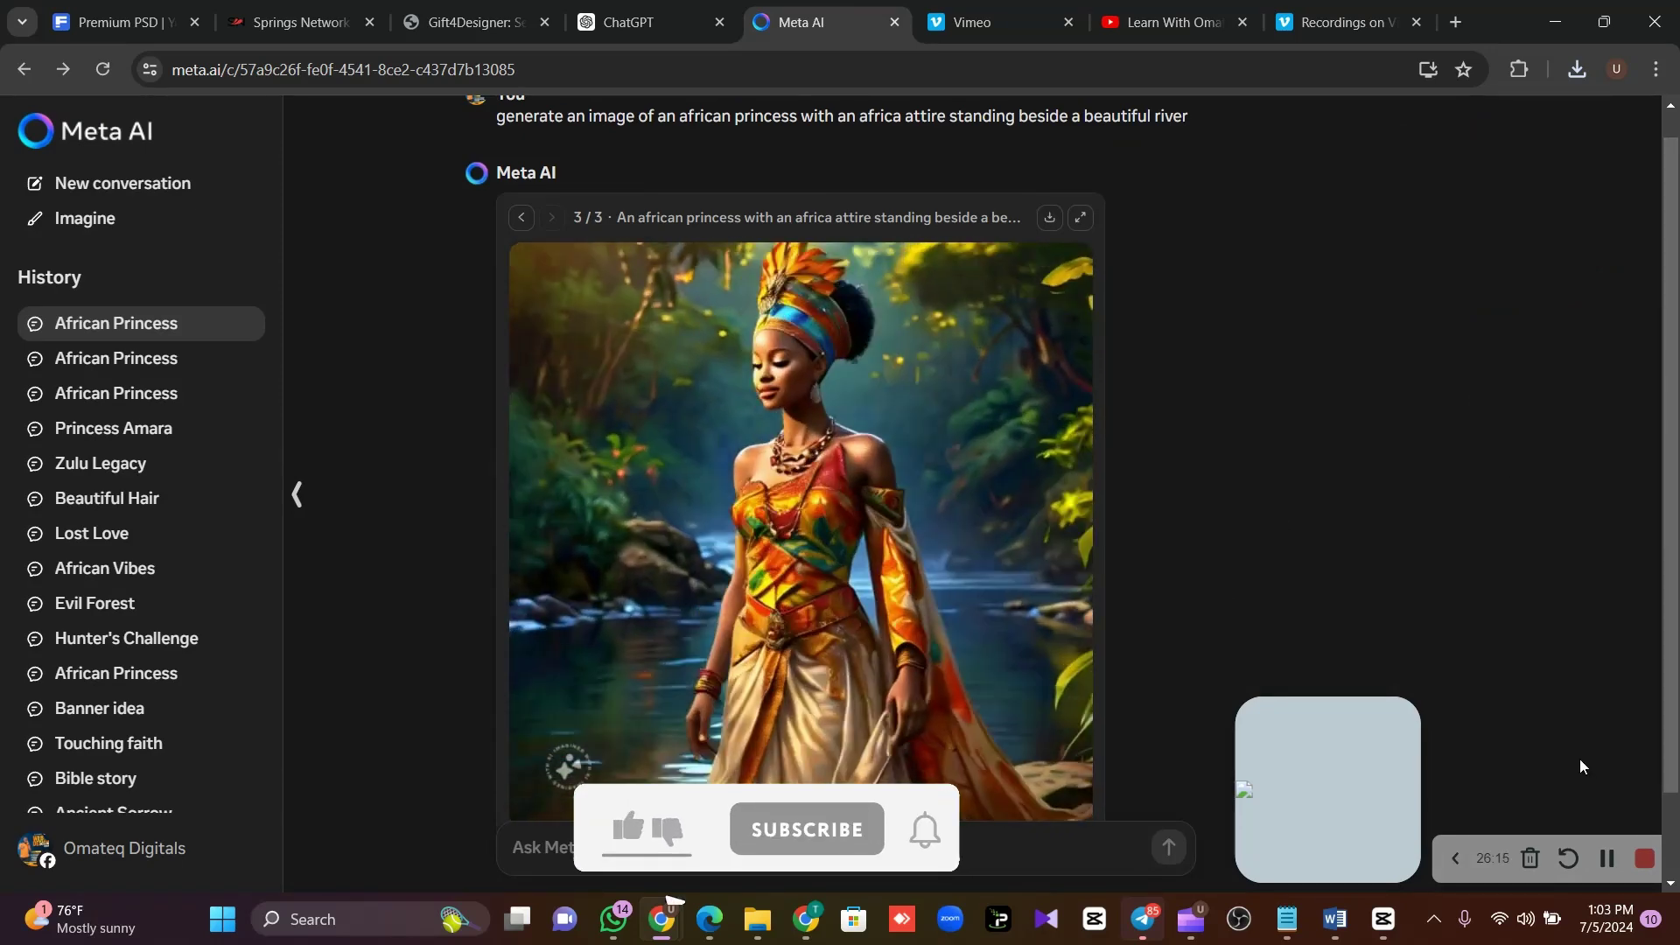
# In CapCut project 0705, import both river princess videos from the Downloads folder.
pyautogui.click(1383, 932)
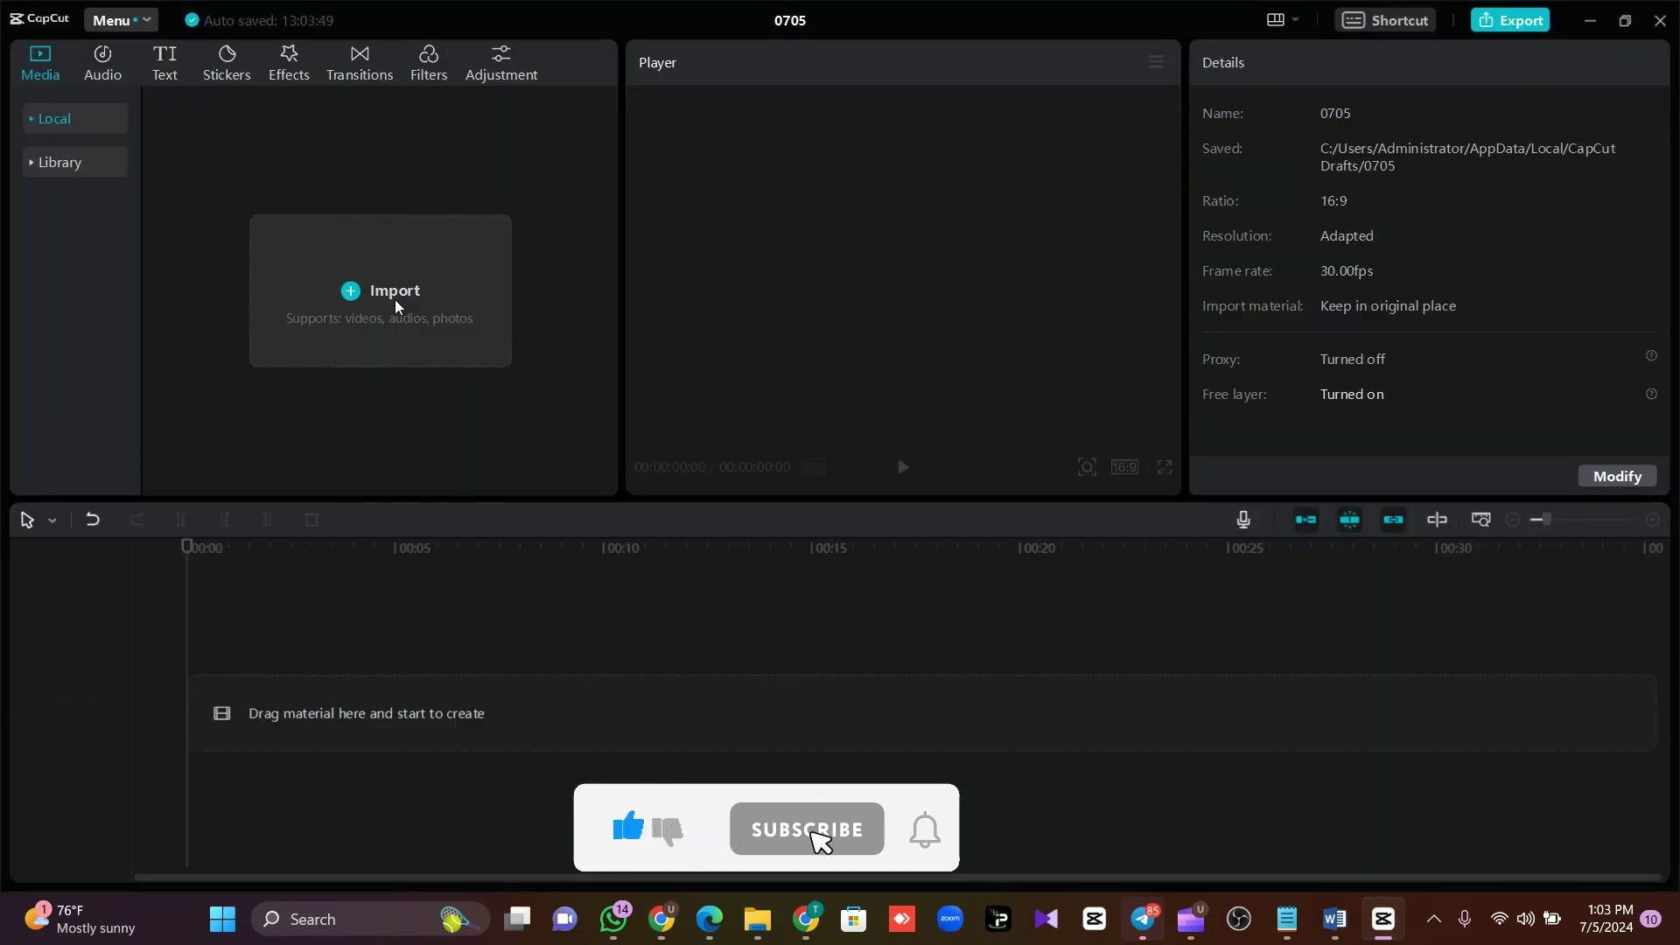
pyautogui.click(395, 302)
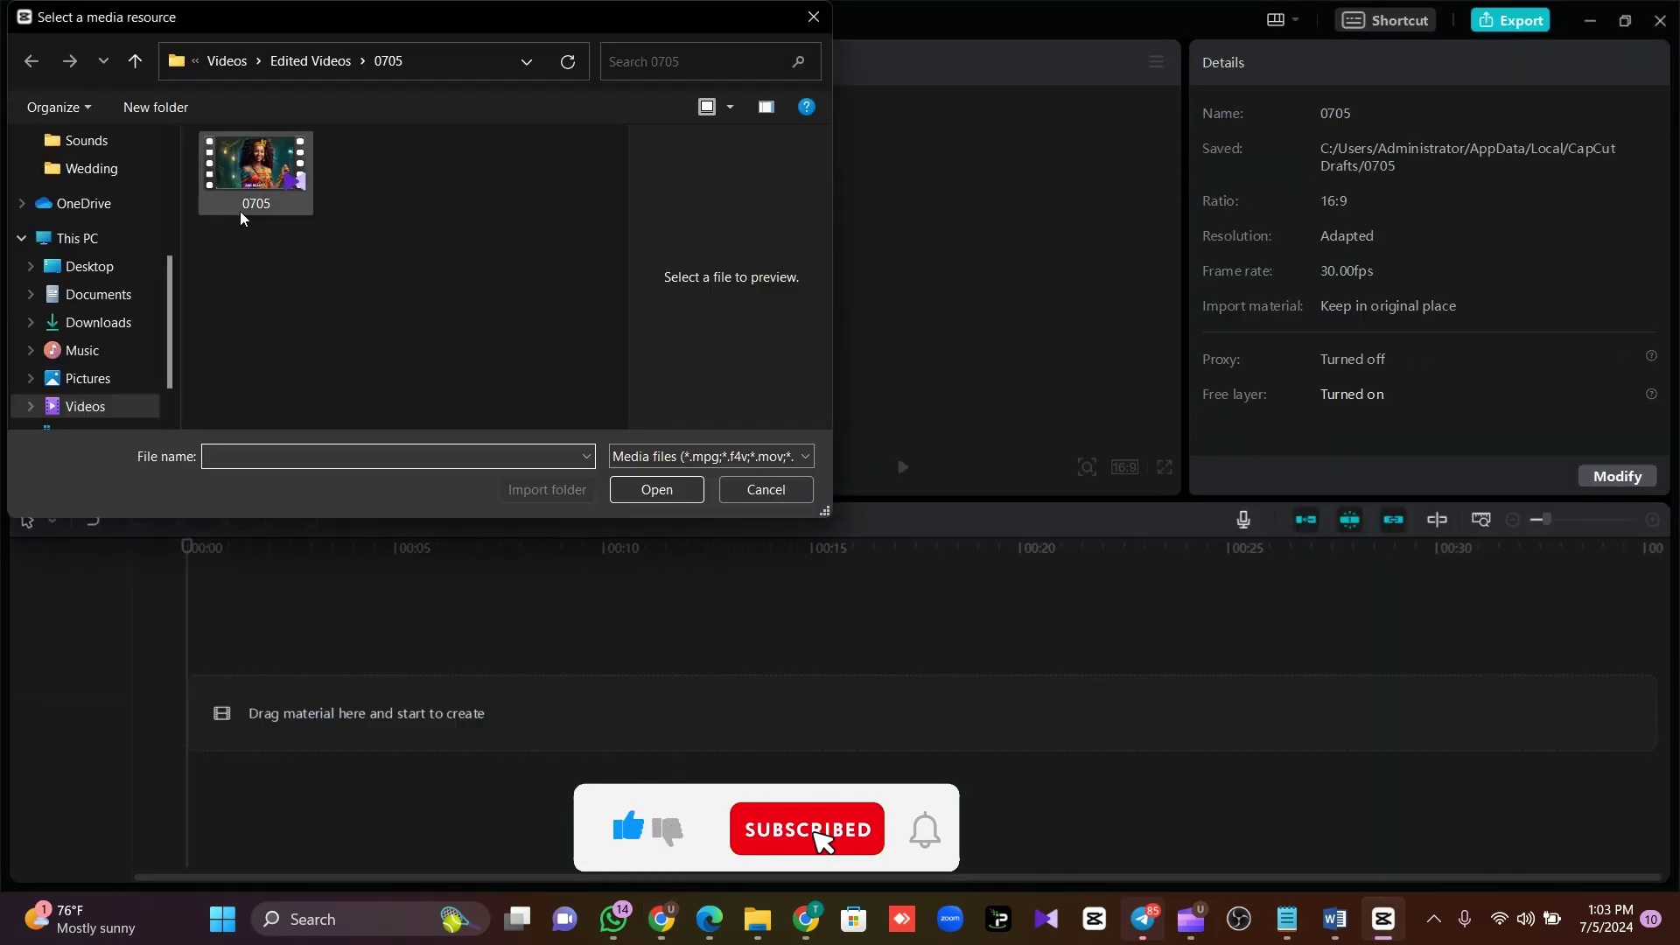
pyautogui.click(123, 322)
pyautogui.click(320, 210)
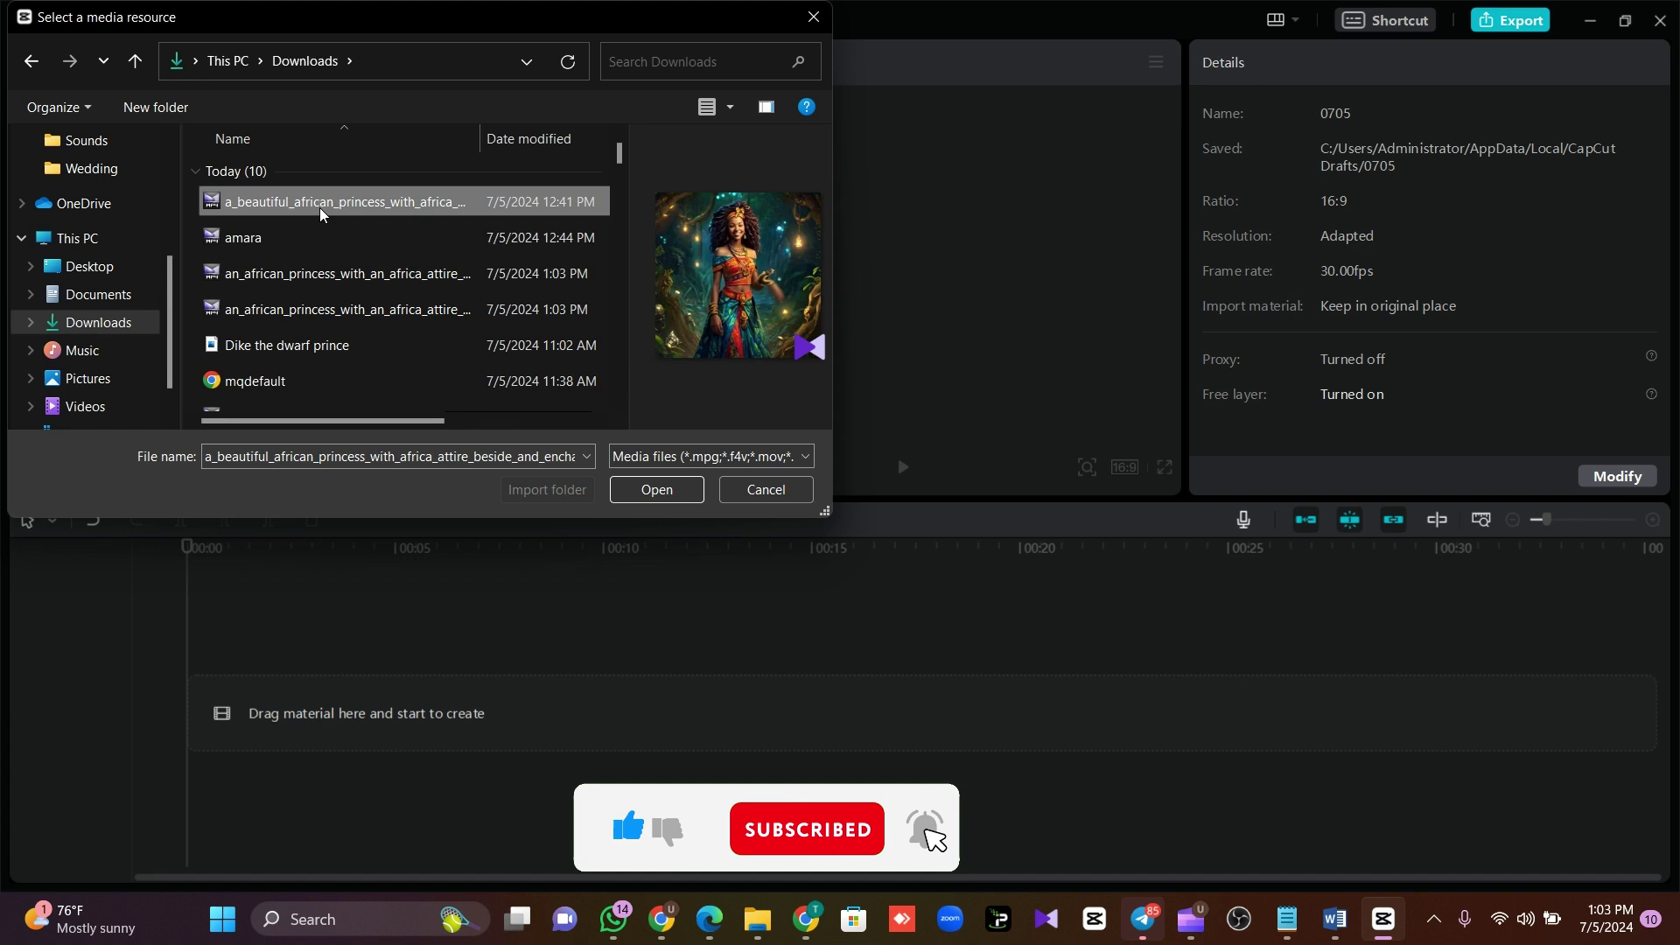
pyautogui.click(312, 271)
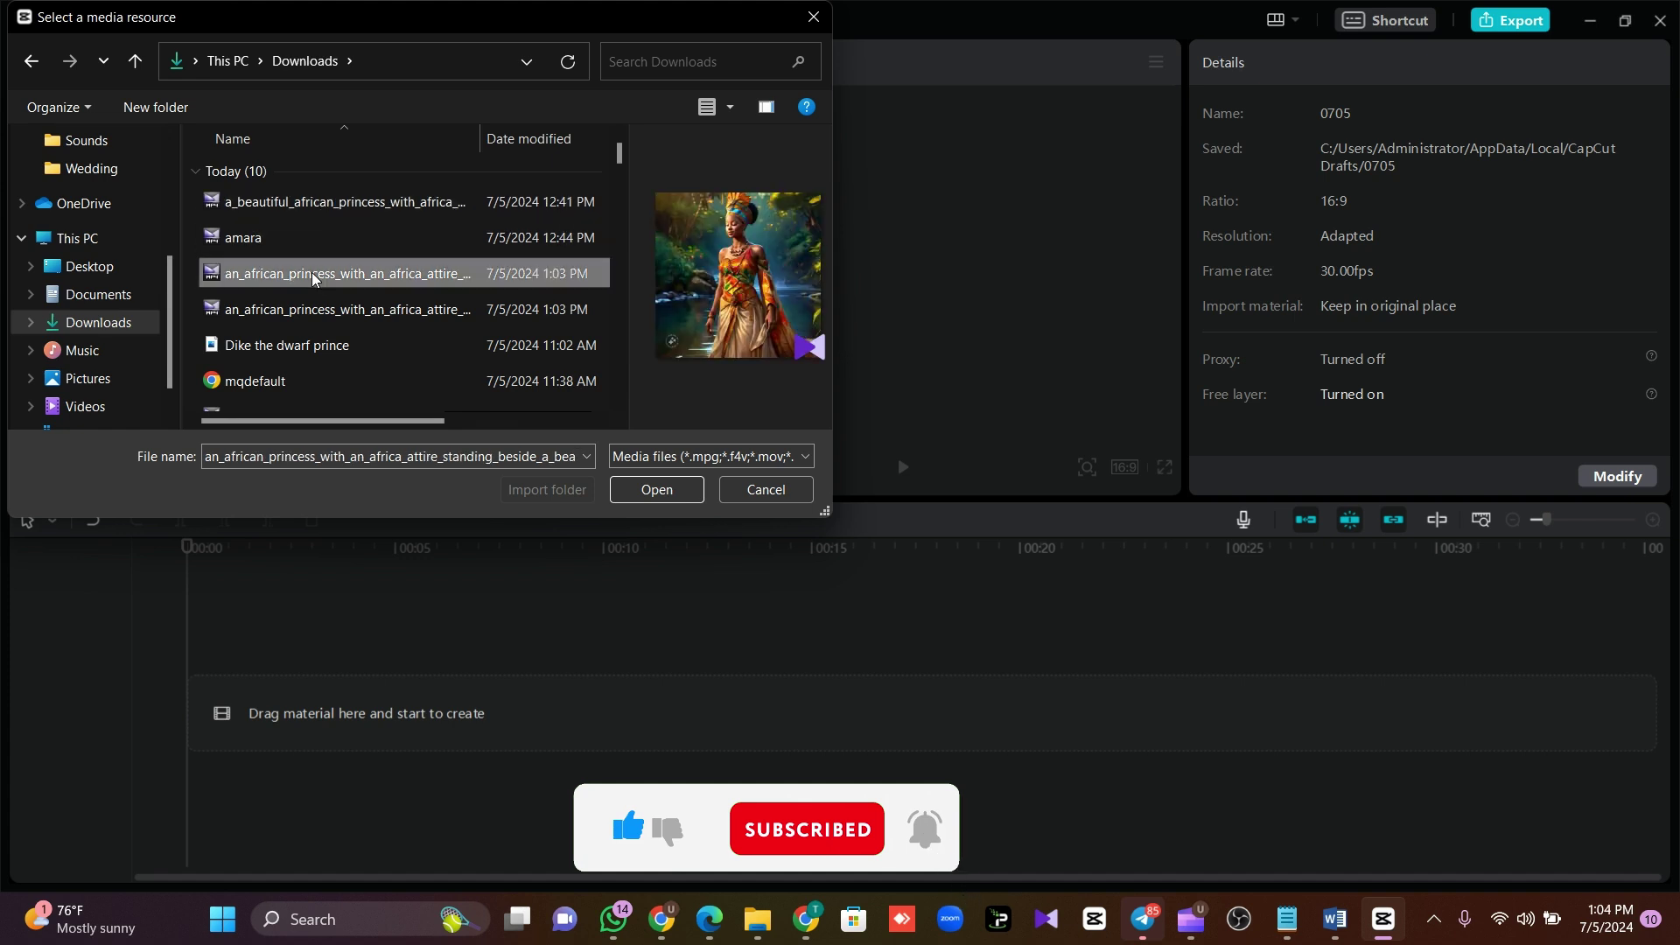
pyautogui.keyDown('shift'); pyautogui.click(329, 308); pyautogui.keyUp('shift')
pyautogui.press('Return')
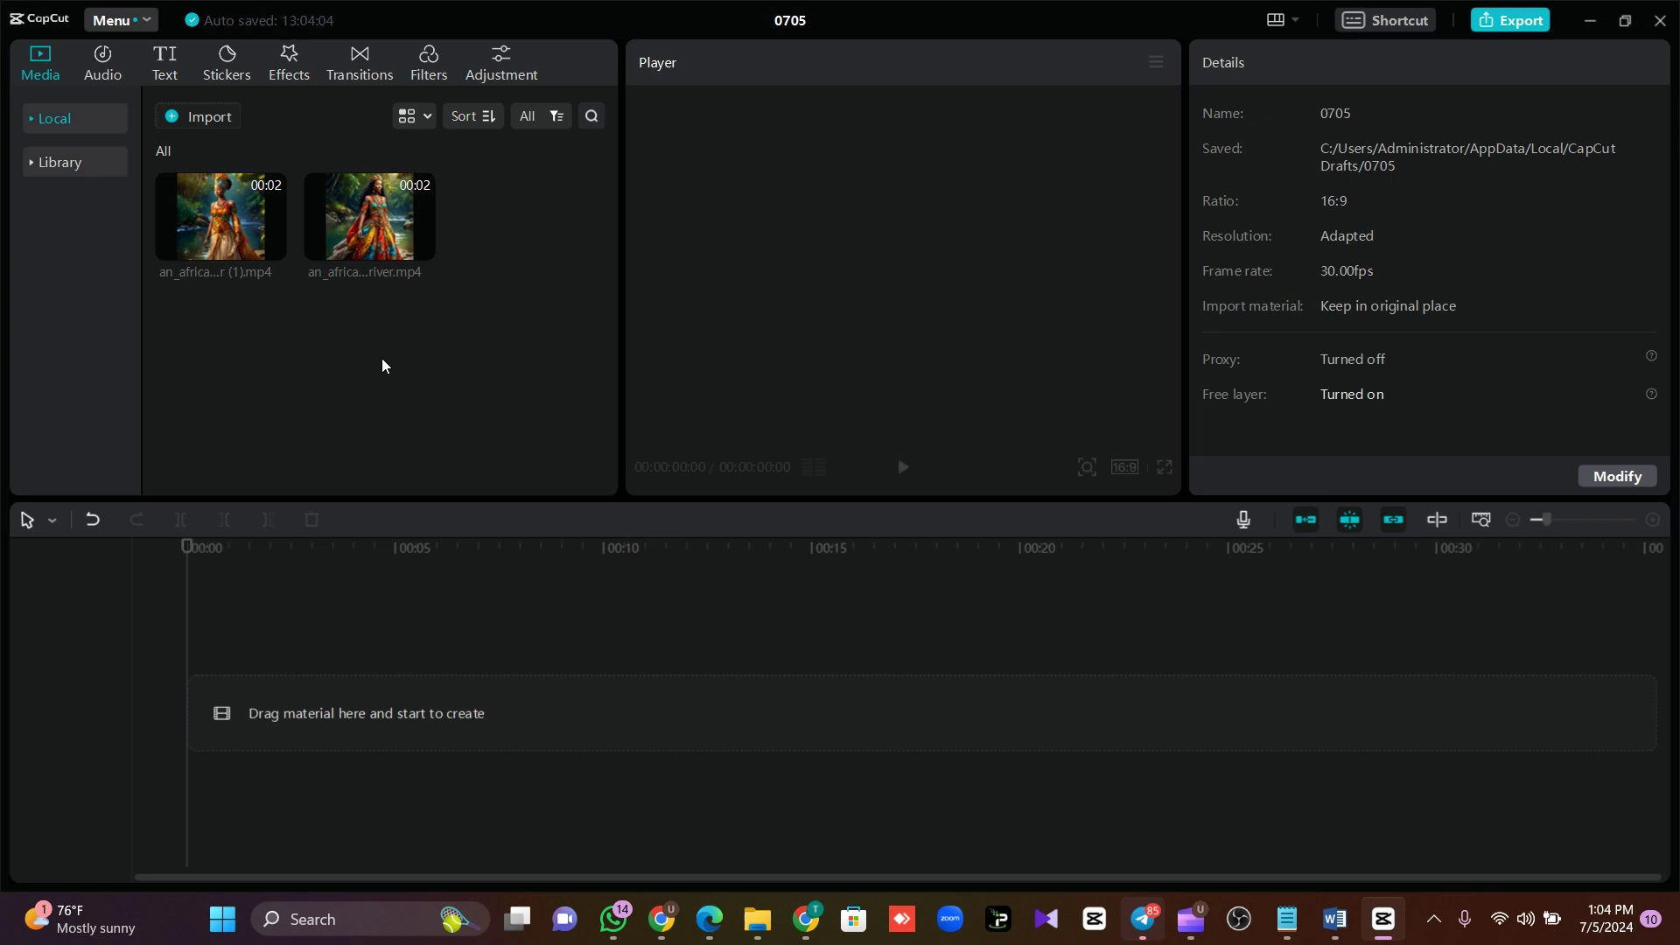
# Reopen the media import dialog on Downloads, checking Clipchamp's export quality options along the way.
pyautogui.click(185, 117)
pyautogui.click(296, 313)
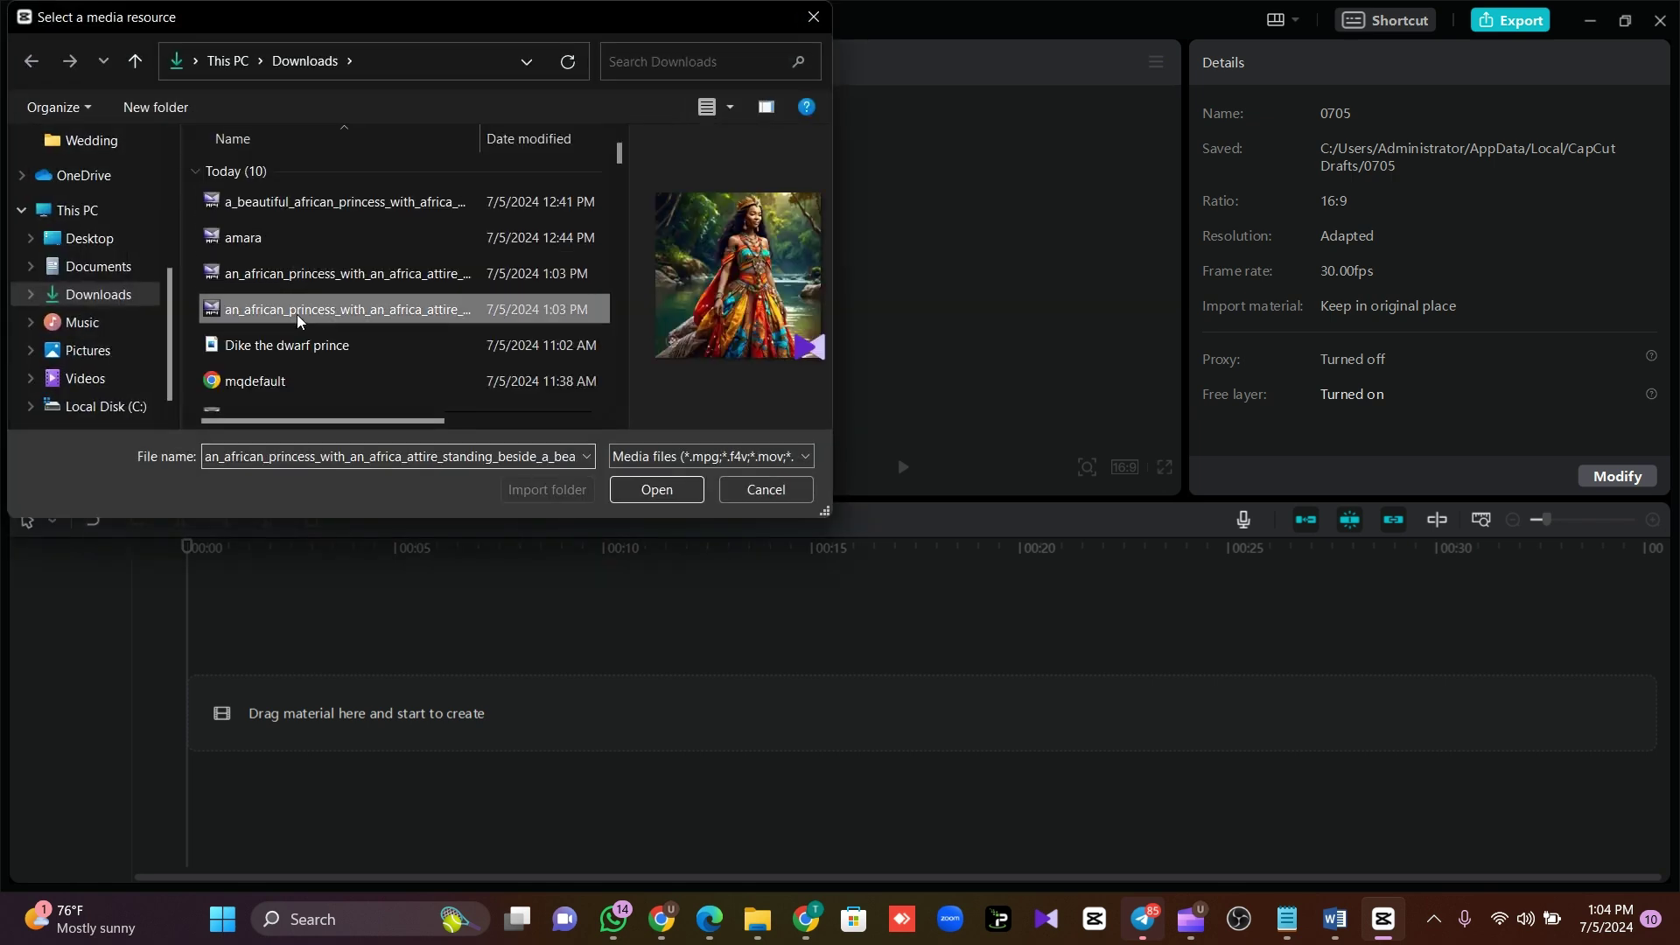
pyautogui.click(1190, 938)
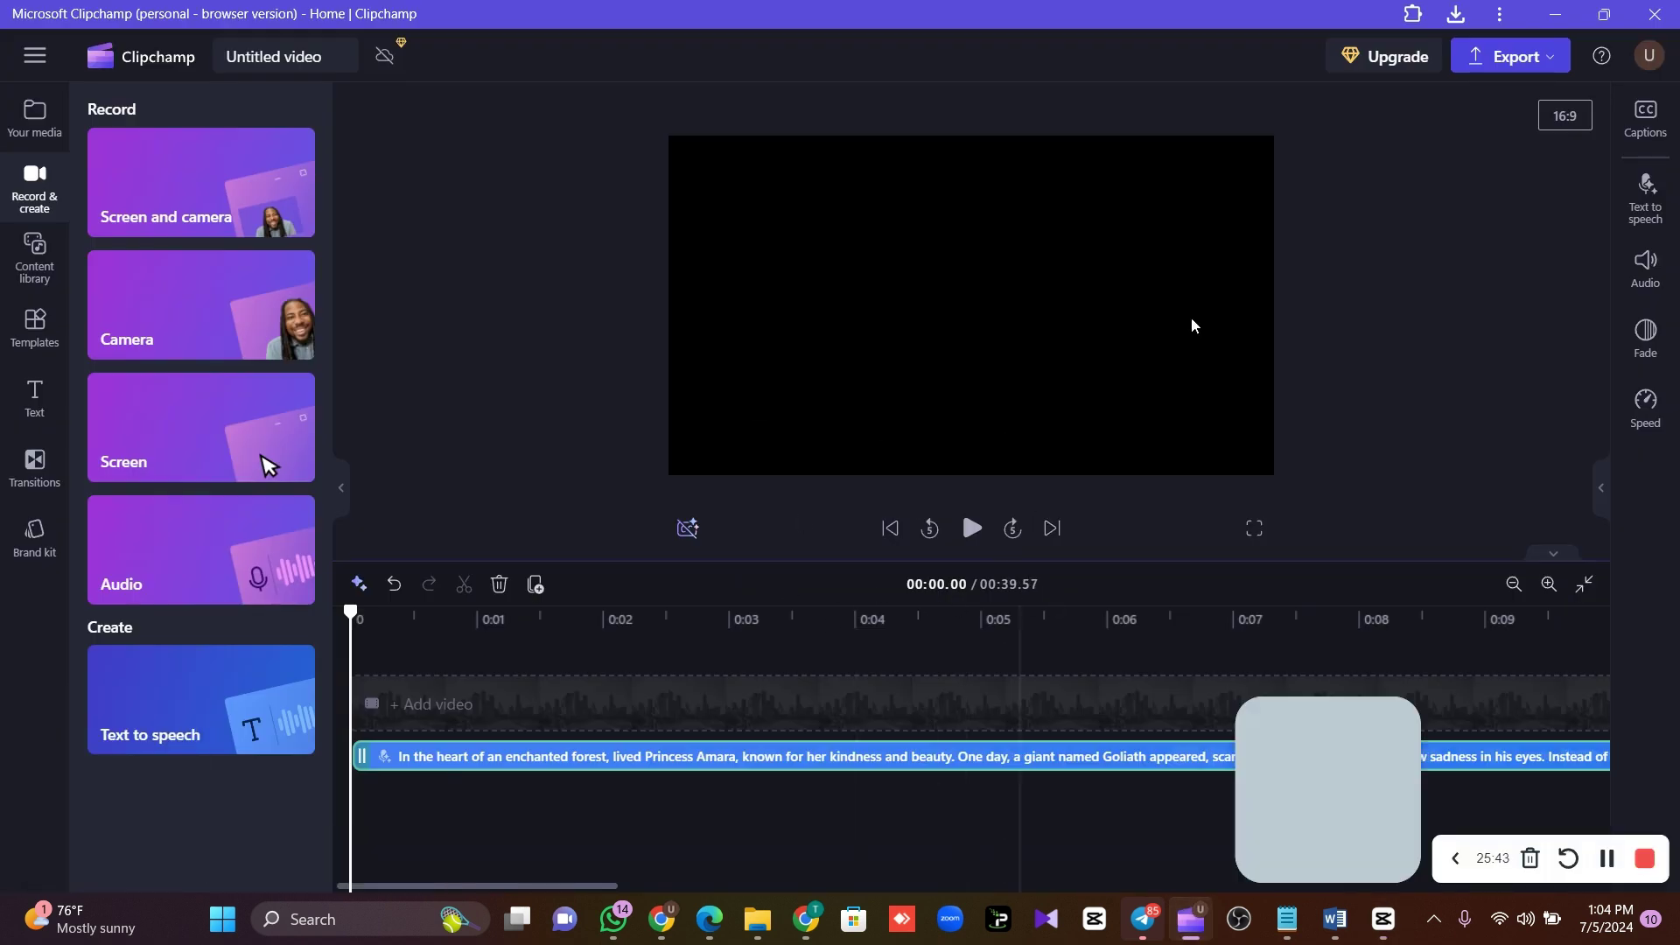
pyautogui.click(1550, 60)
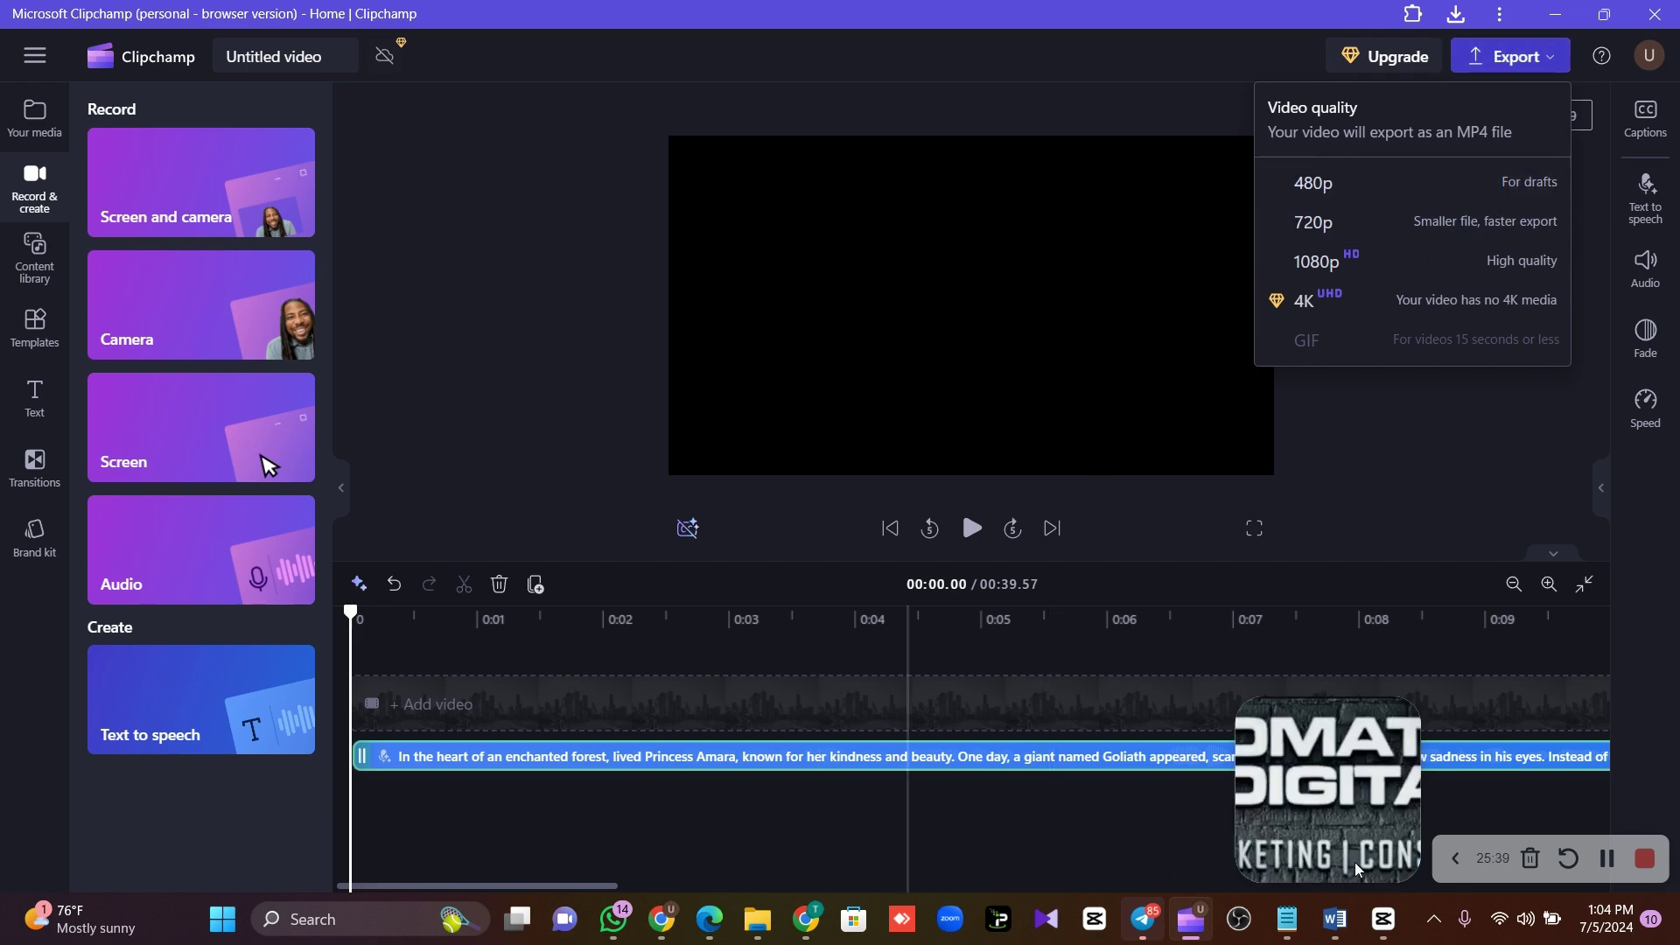
pyautogui.click(1391, 921)
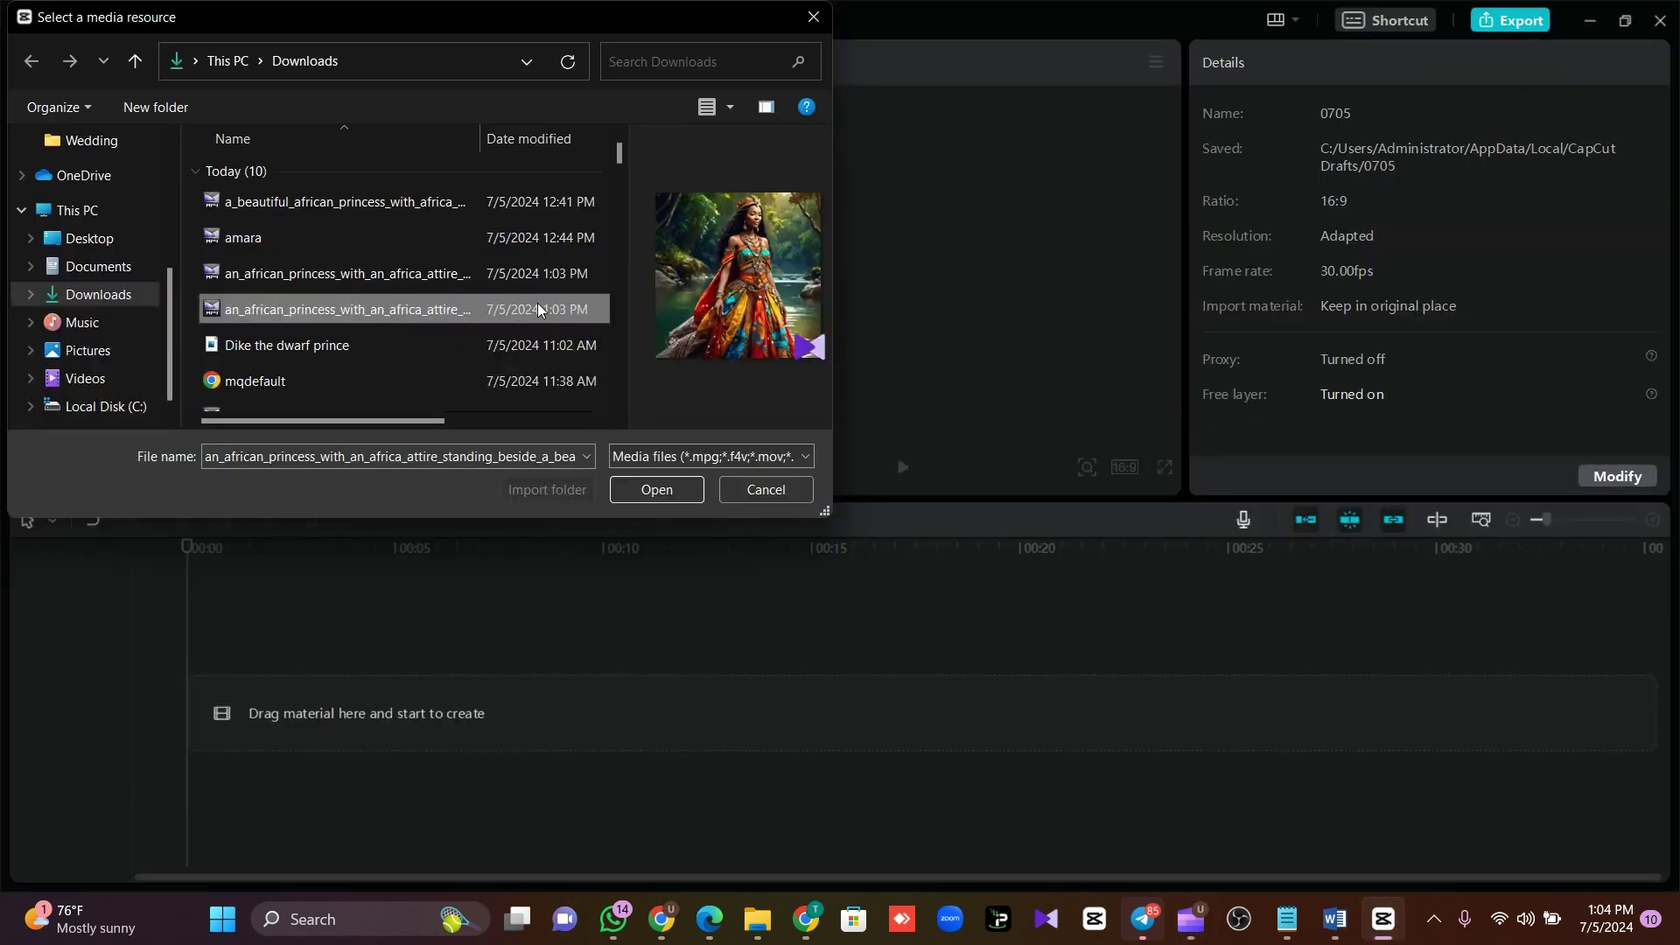
# Import the selected files and place the 39-second amara.mp4 narration on the timeline, previewing it.
pyautogui.doubleClick(354, 236)
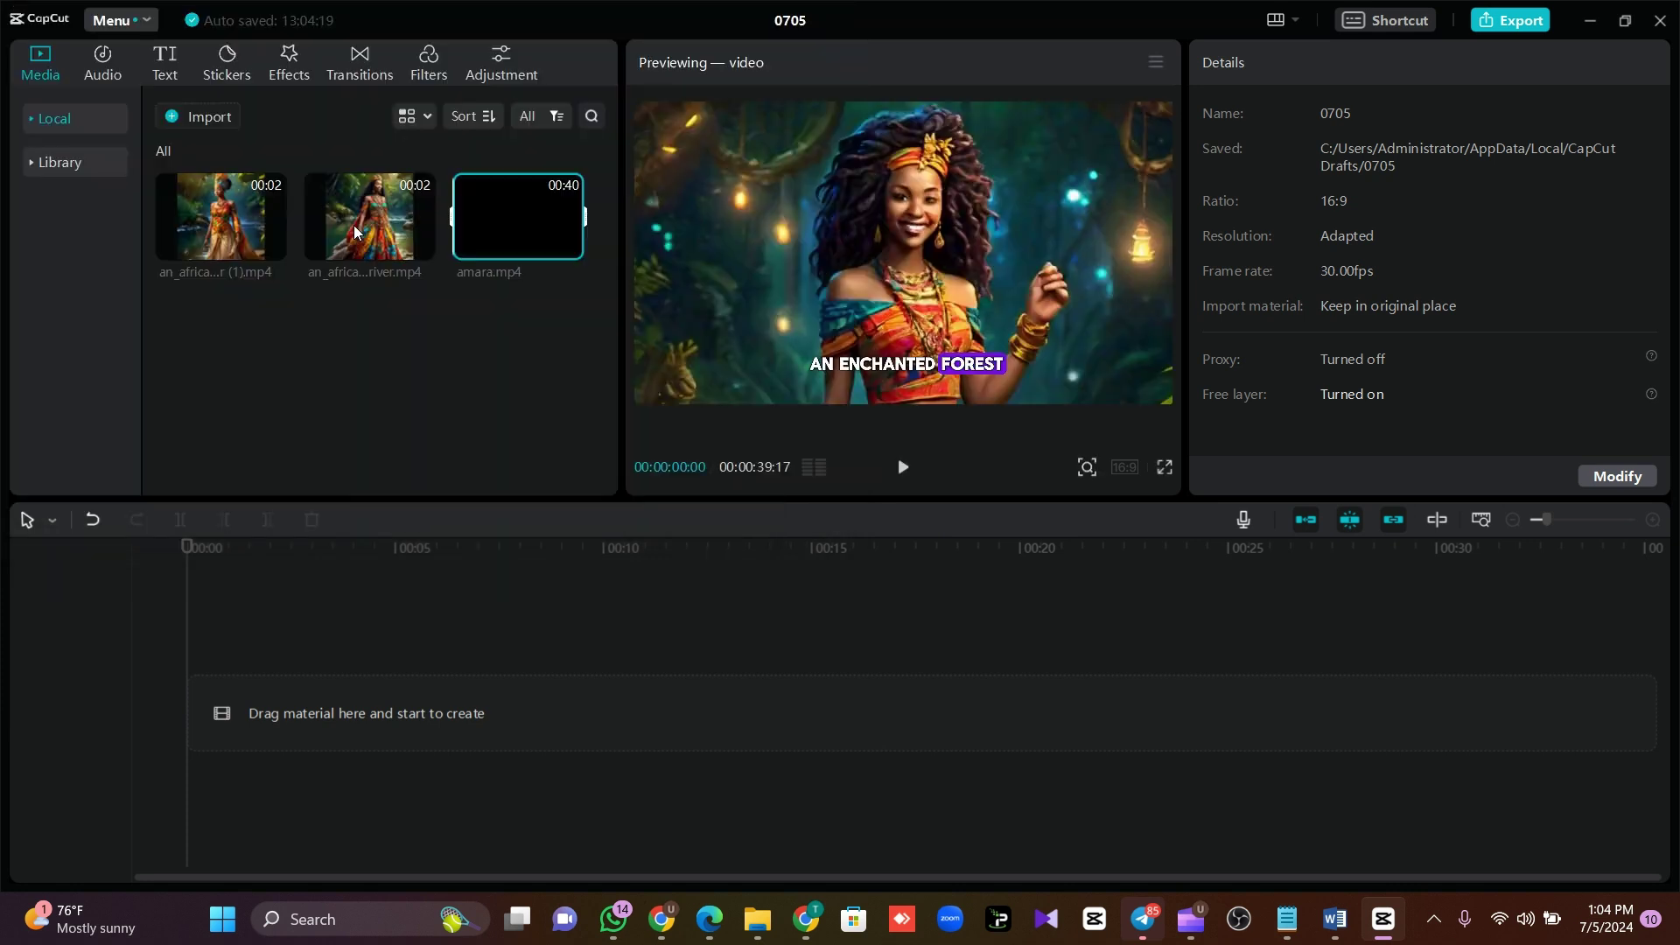
pyautogui.moveTo(518, 221); pyautogui.dragTo(187, 716)
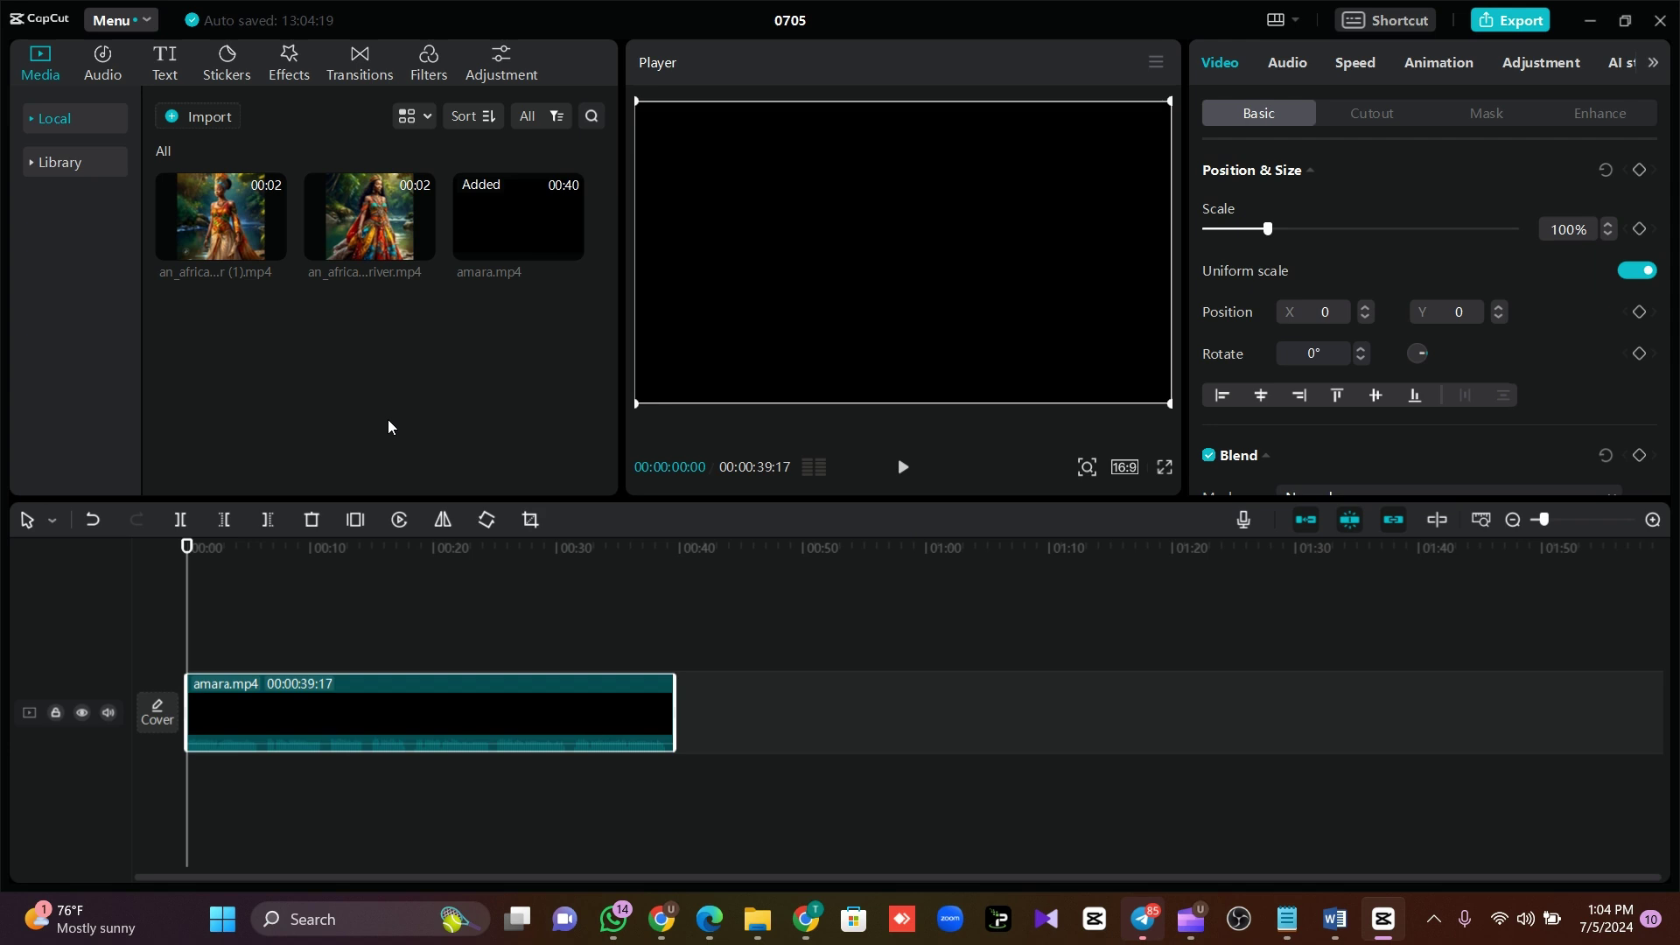
pyautogui.click(903, 467)
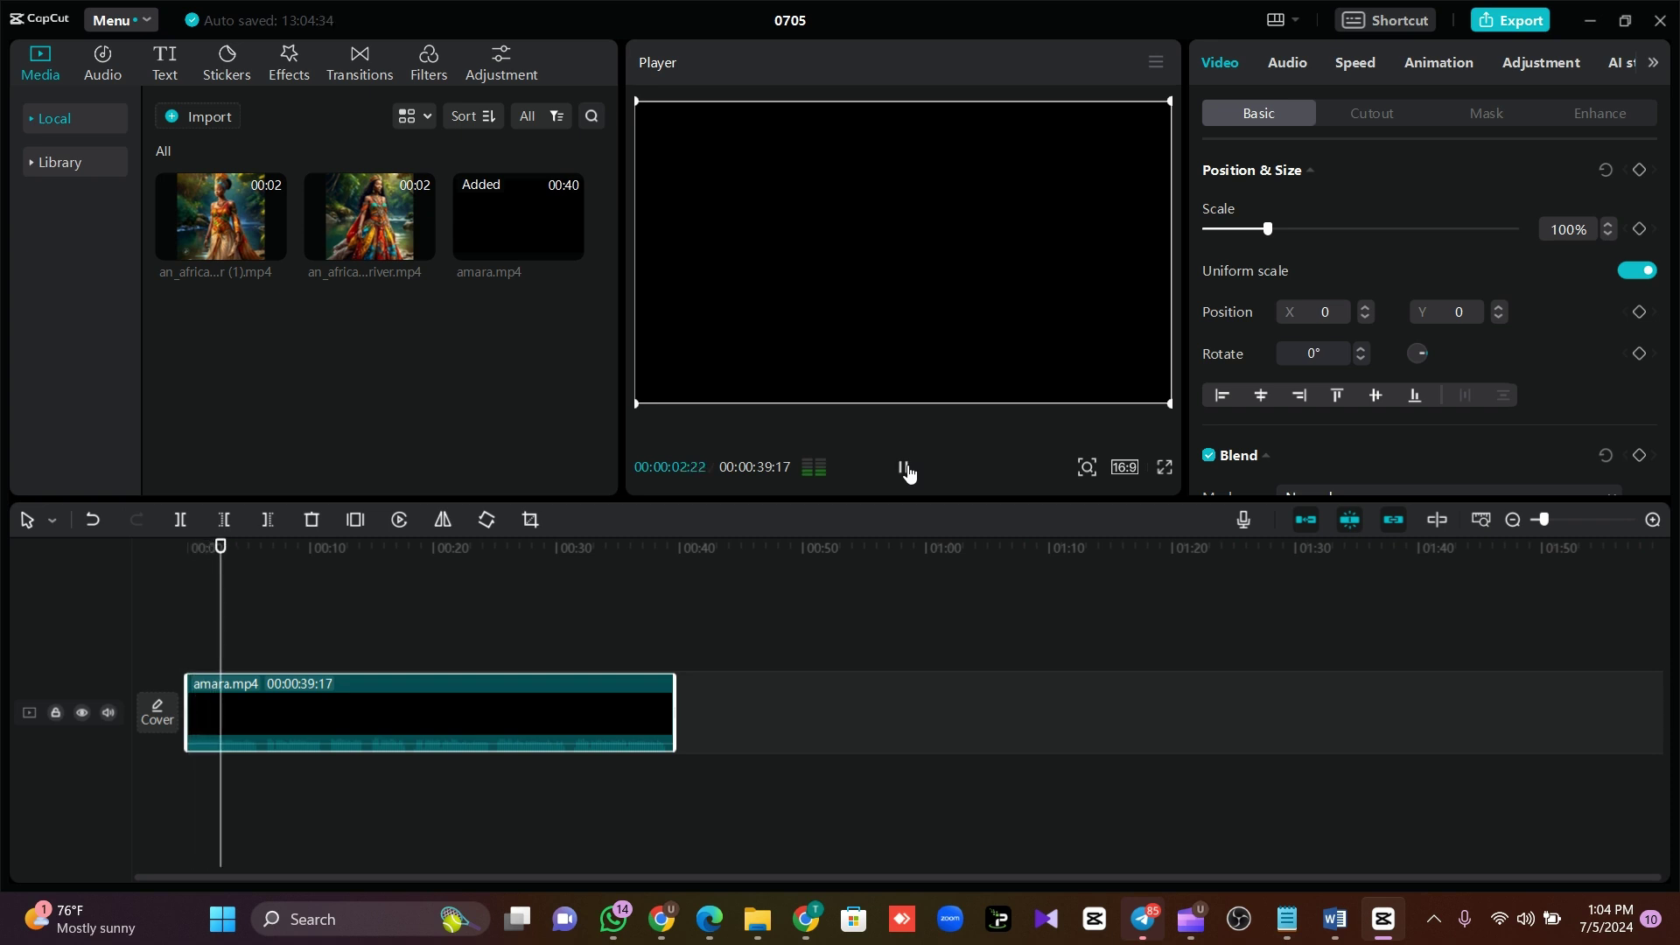
pyautogui.click(907, 473)
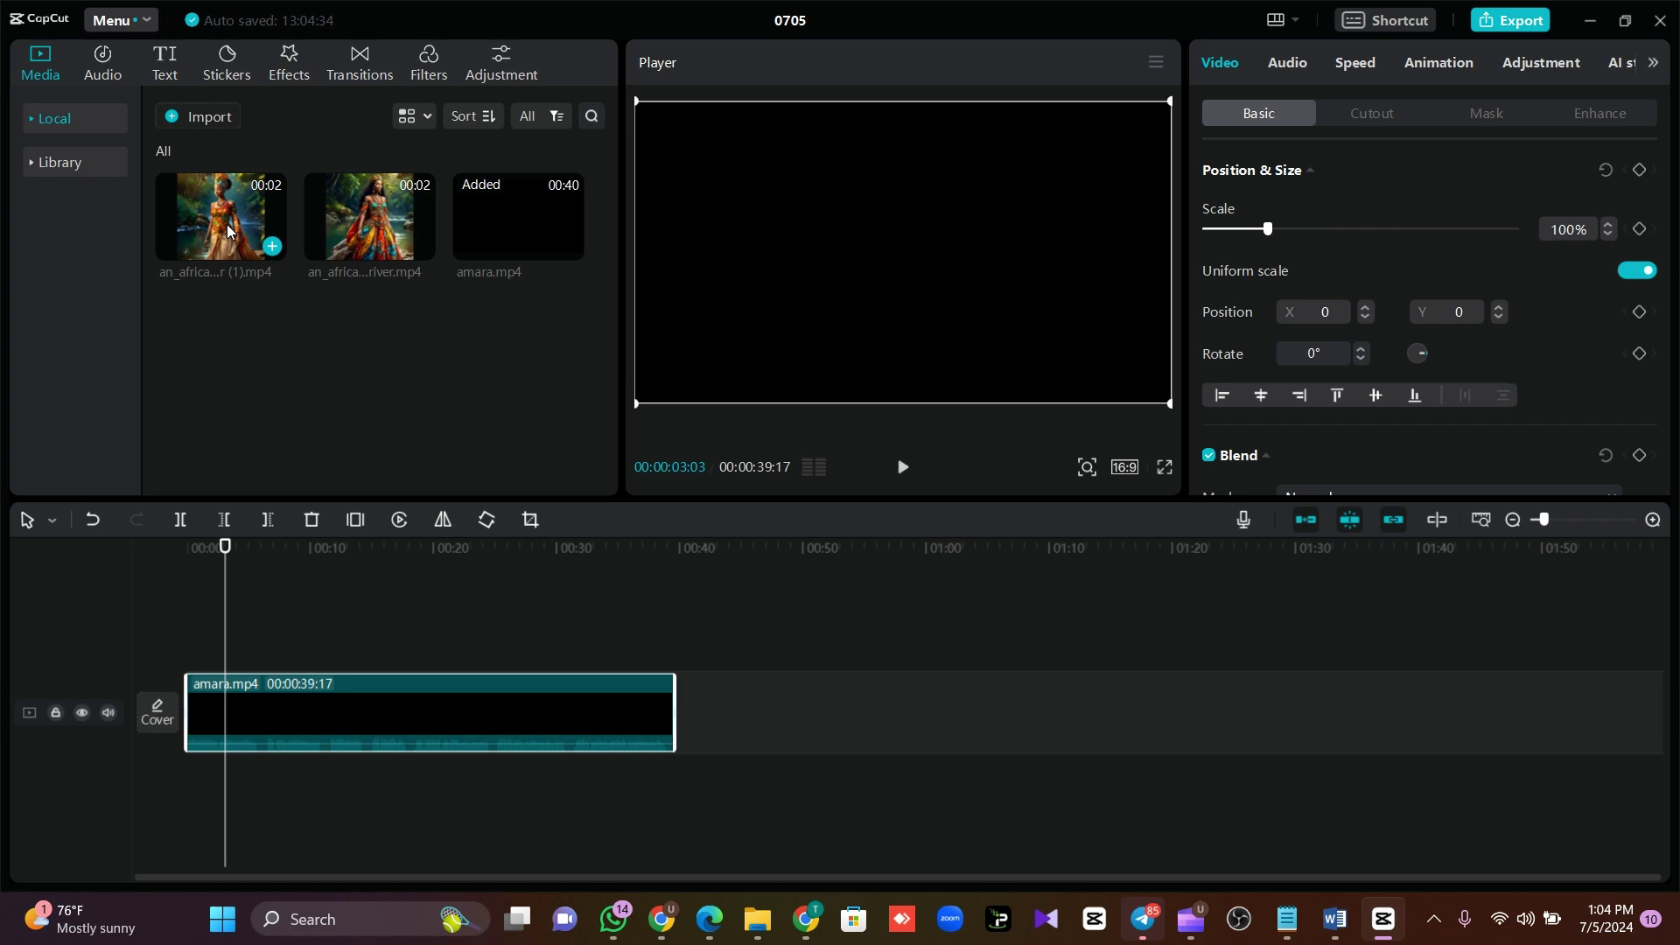
# Place the first princess clip on a track above amara.mp4, keeping the canvas at 16:9.
pyautogui.moveTo(207, 217); pyautogui.dragTo(186, 648)
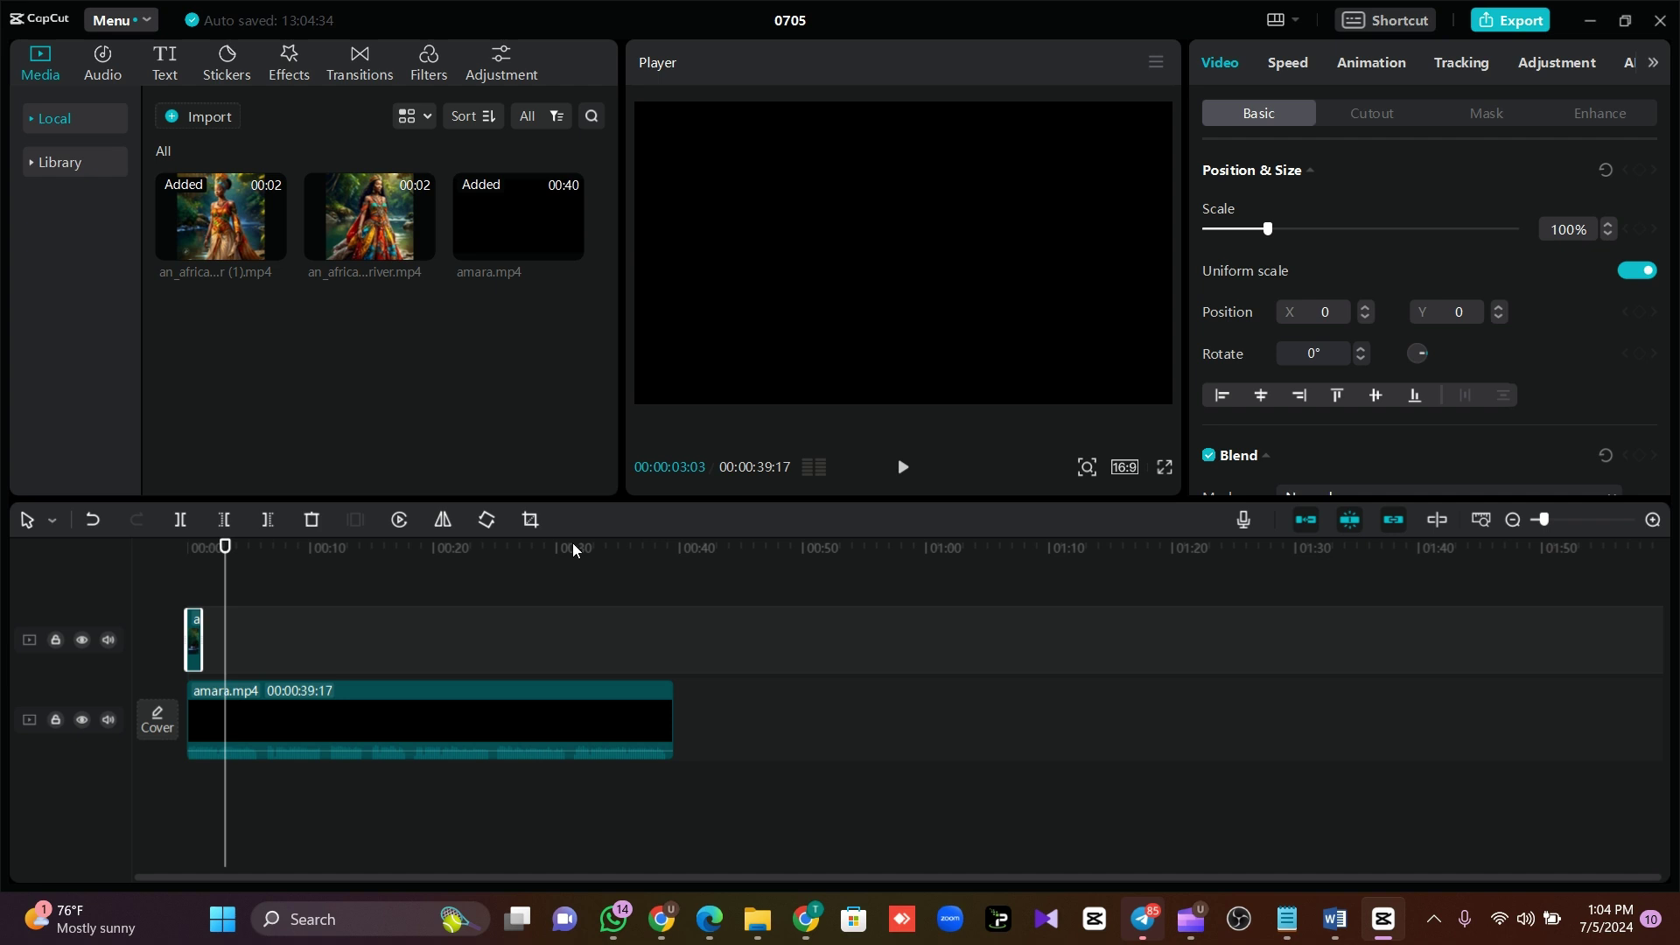
pyautogui.moveTo(226, 544); pyautogui.dragTo(182, 558)
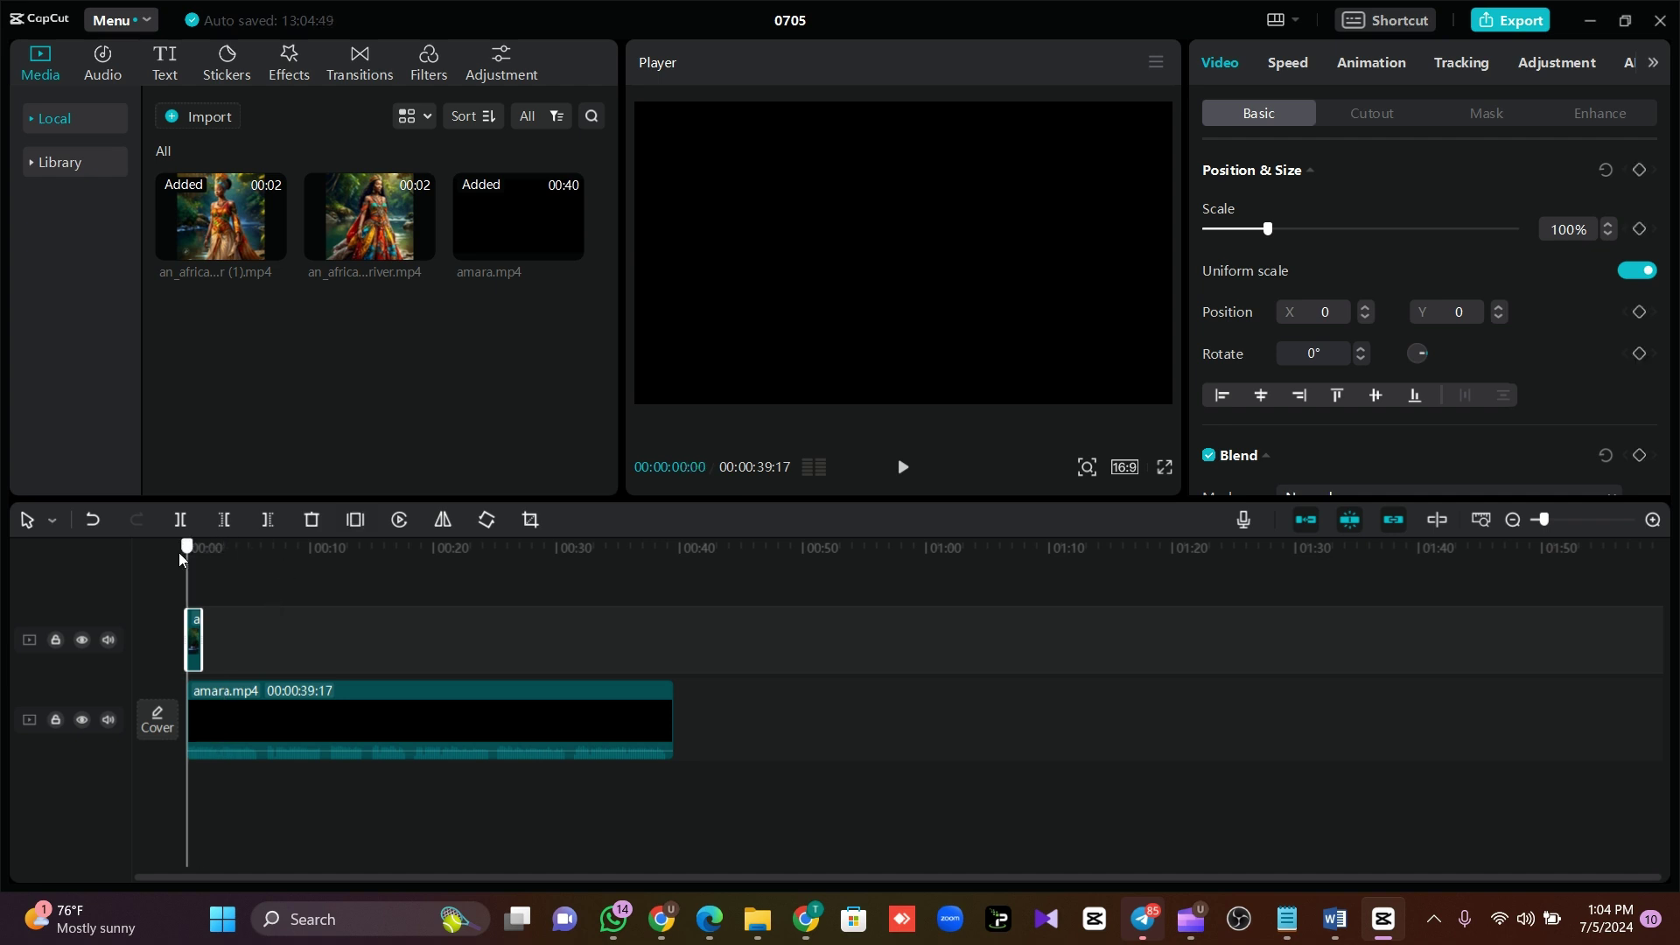
pyautogui.click(1123, 465)
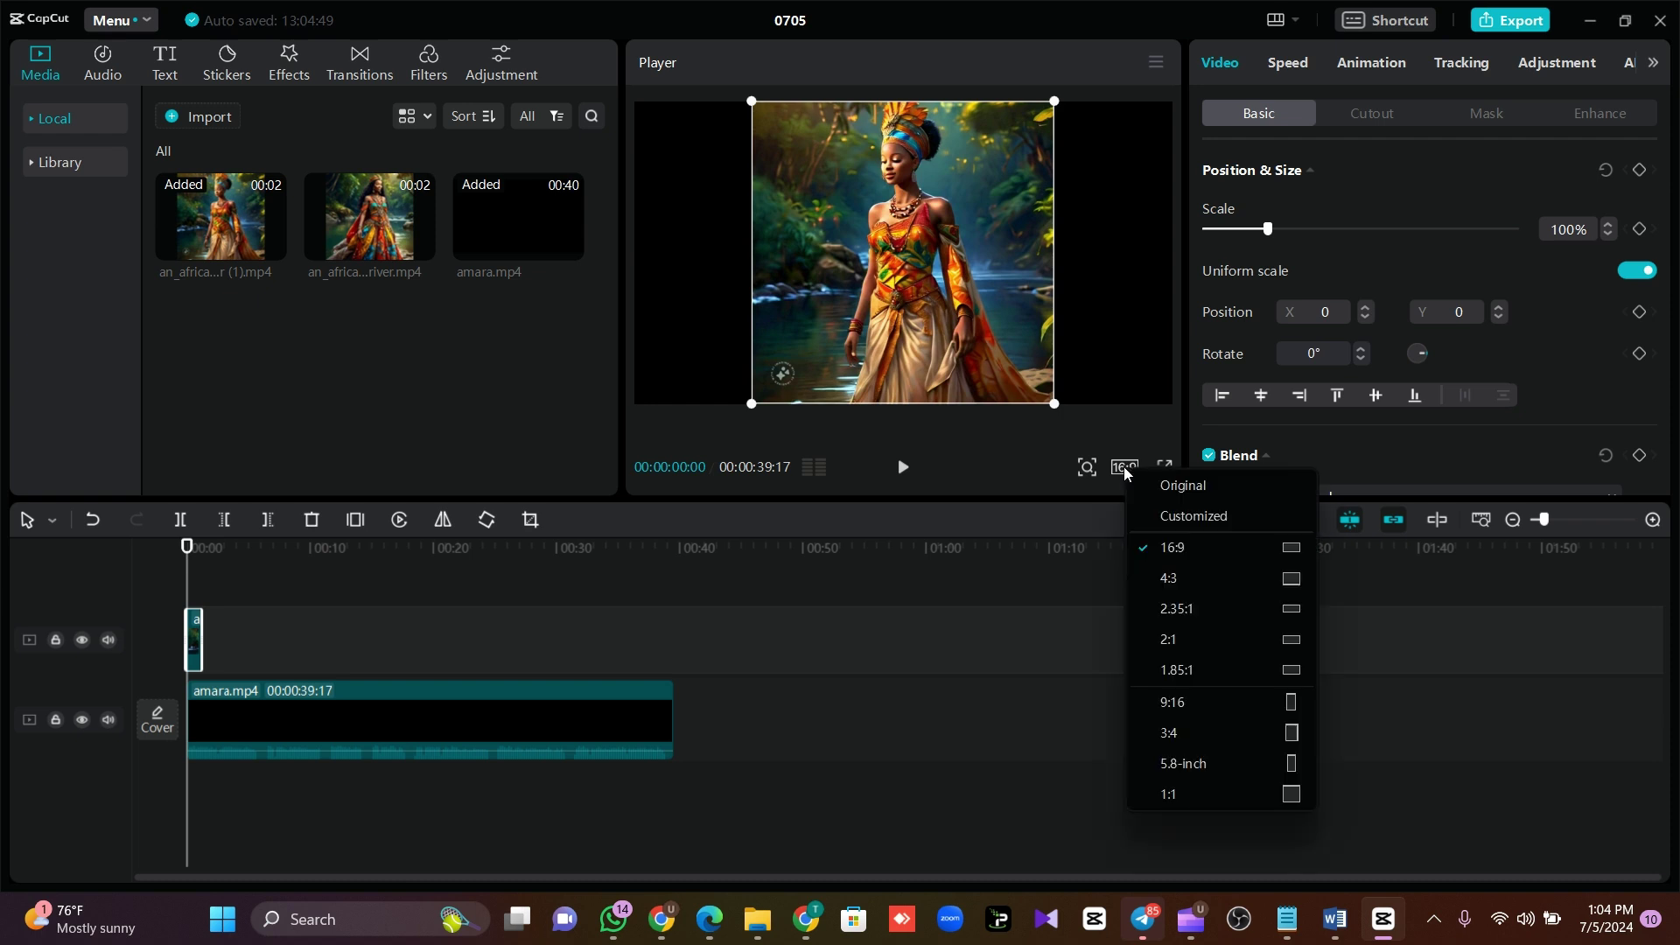
pyautogui.click(1208, 548)
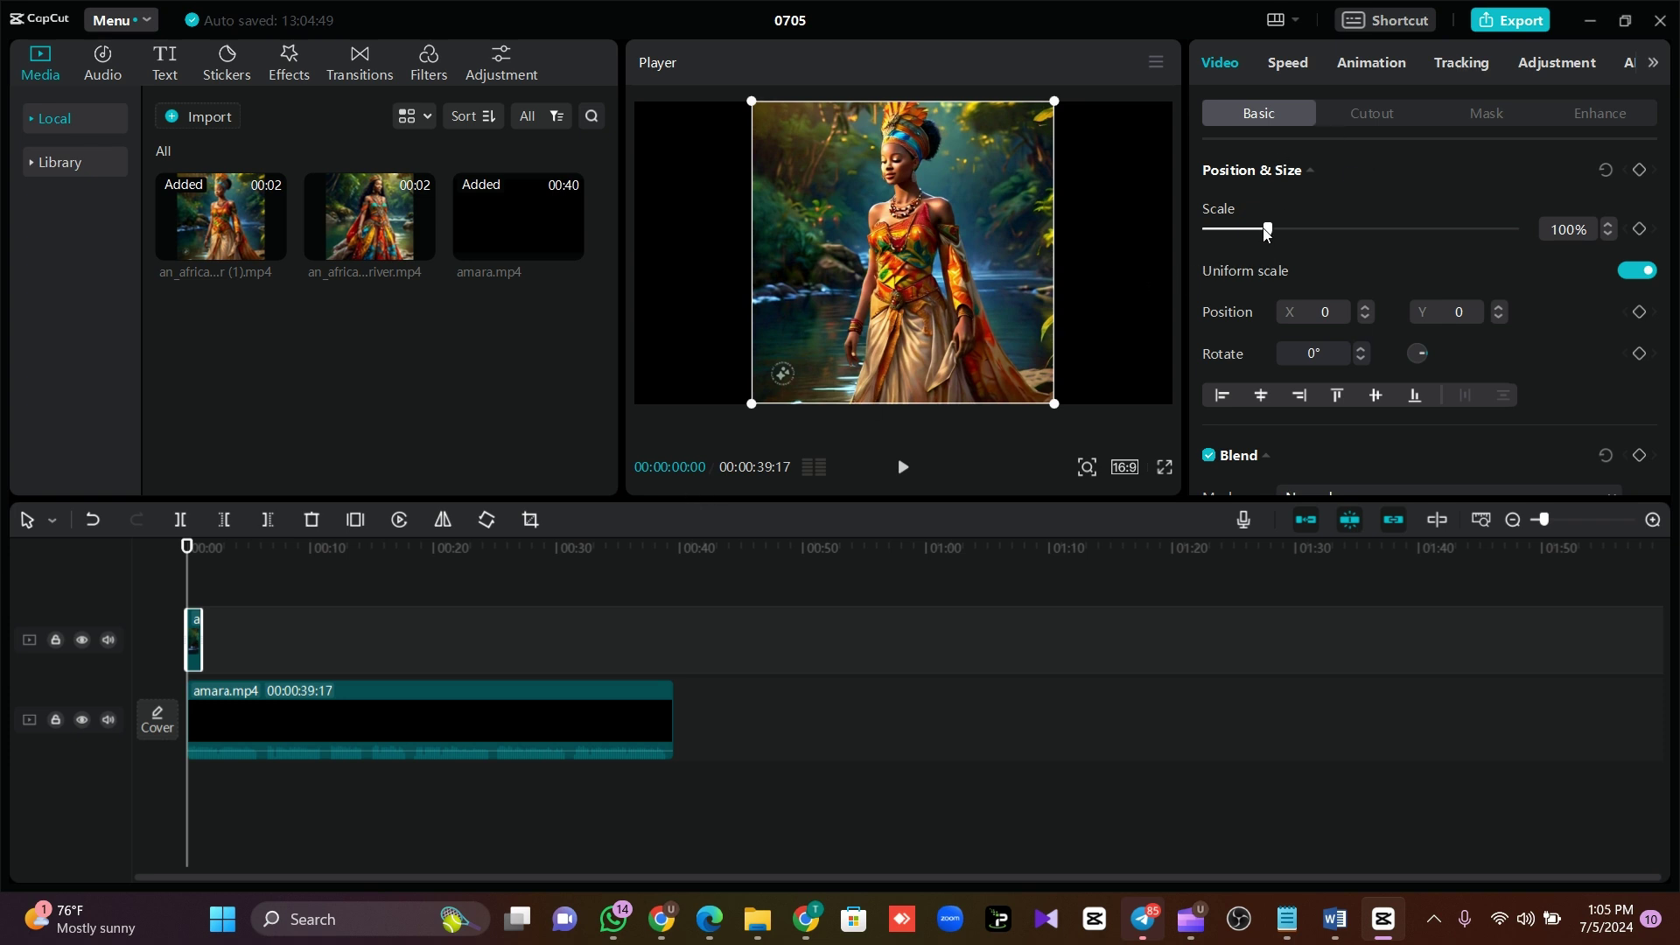
# Scale the princess clip to 181% and move it down (Y -875) so her face shows.
pyautogui.moveTo(1267, 229); pyautogui.dragTo(1319, 238)
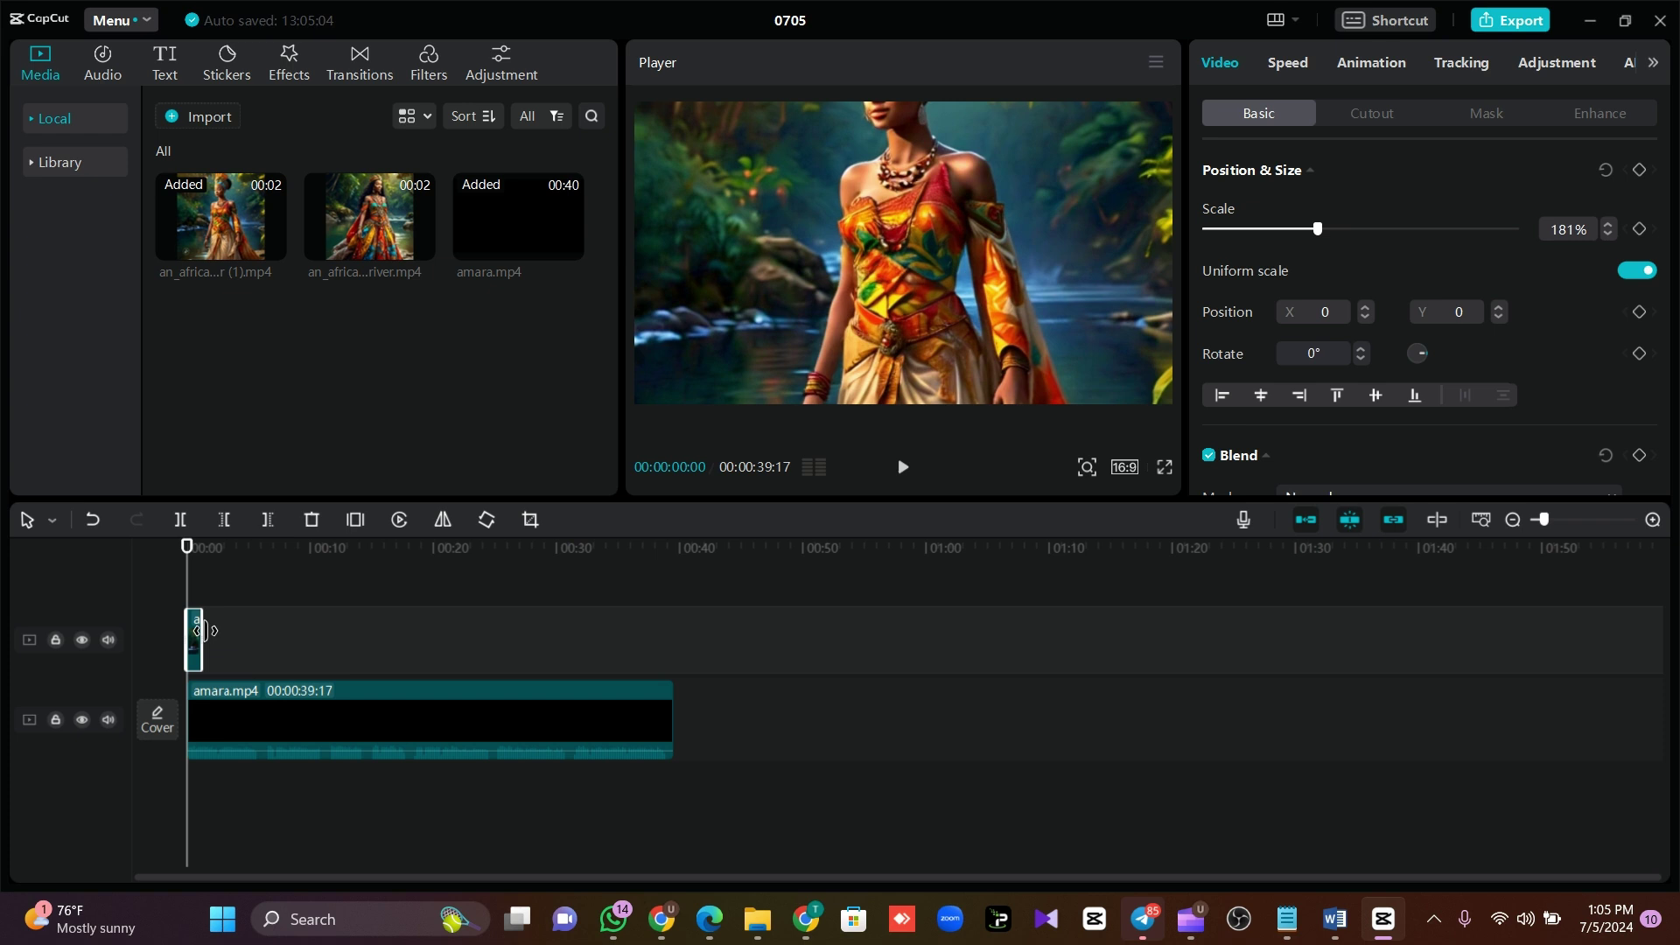
pyautogui.moveTo(958, 250); pyautogui.dragTo(958, 359)
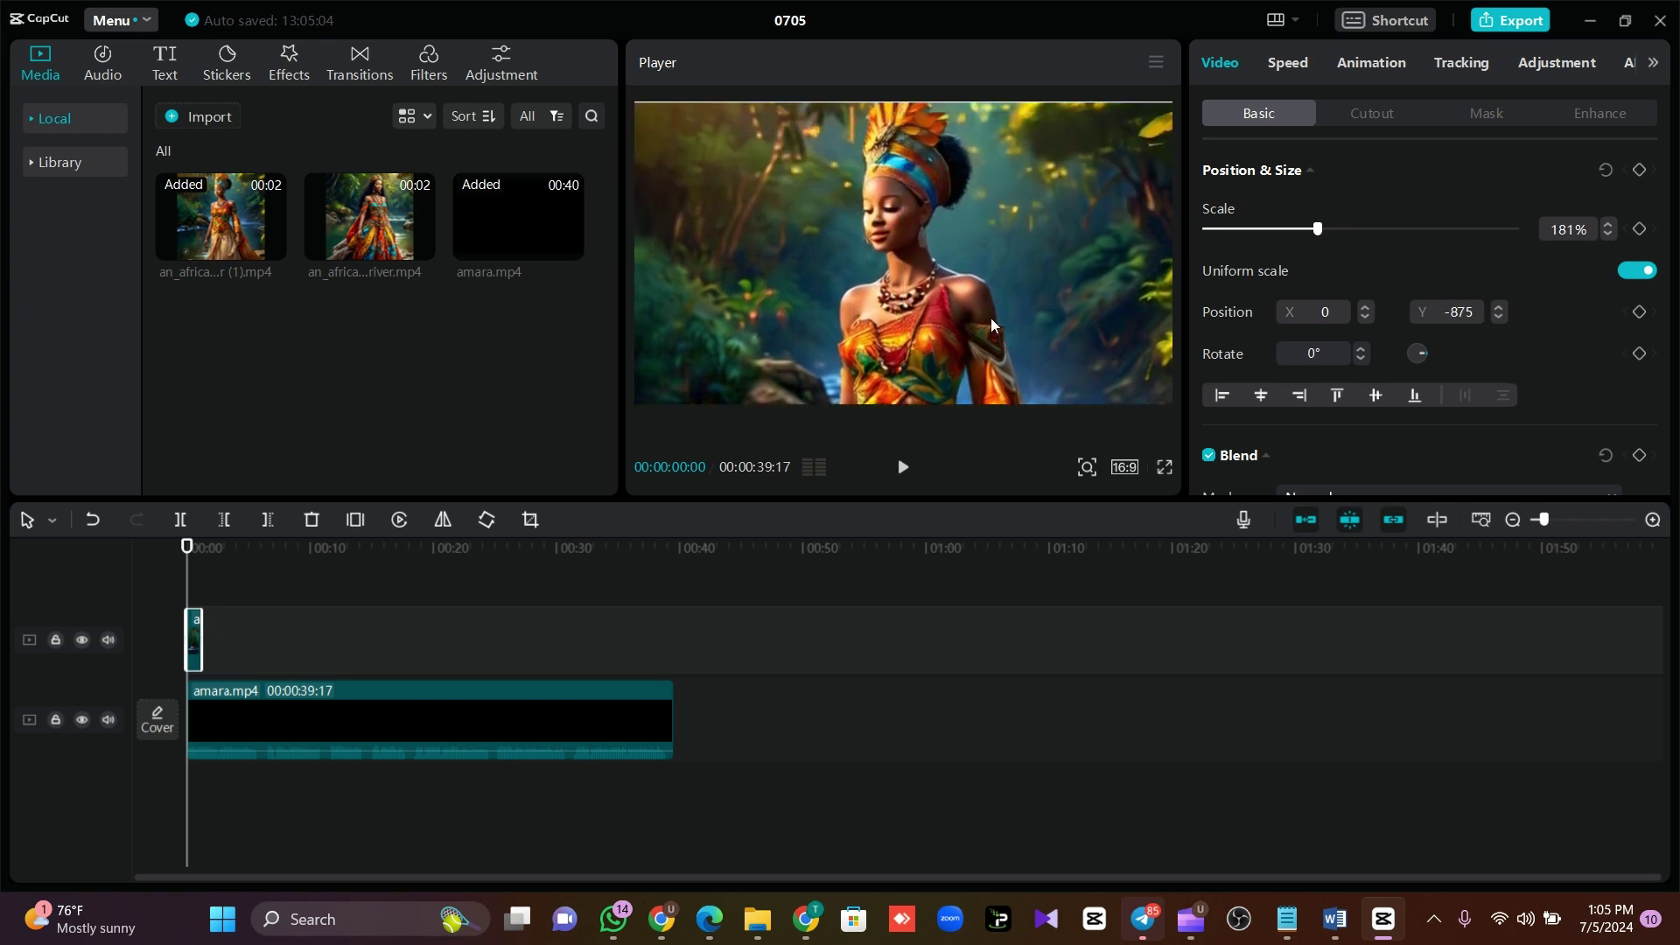
pyautogui.press('space')
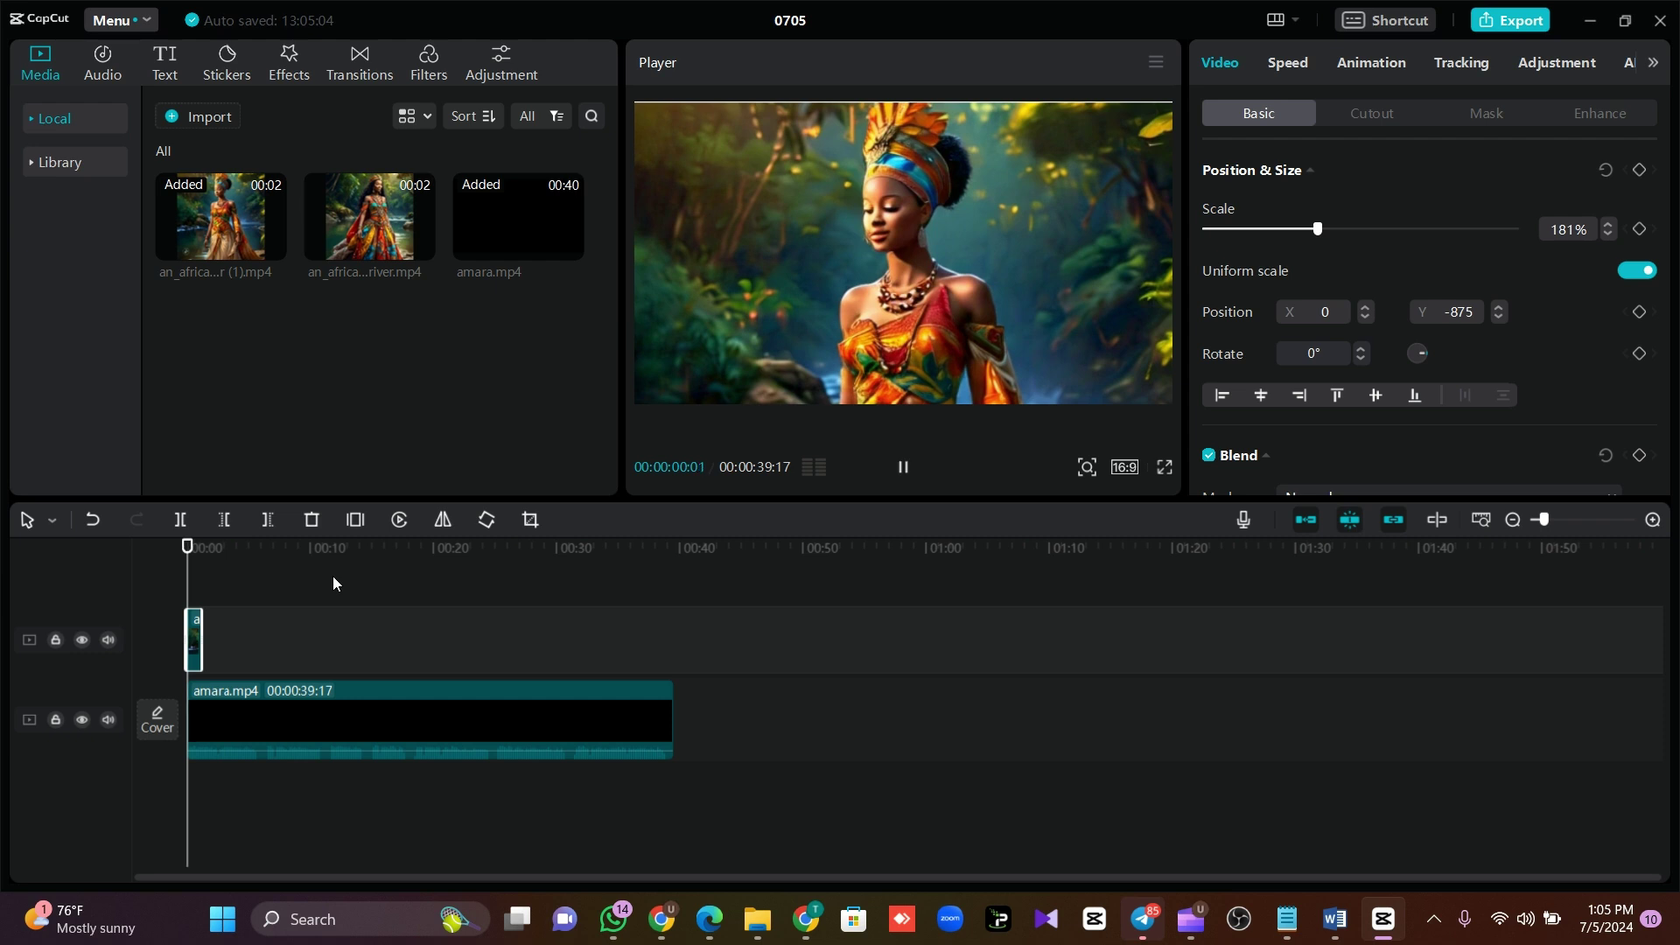
pyautogui.press('space')
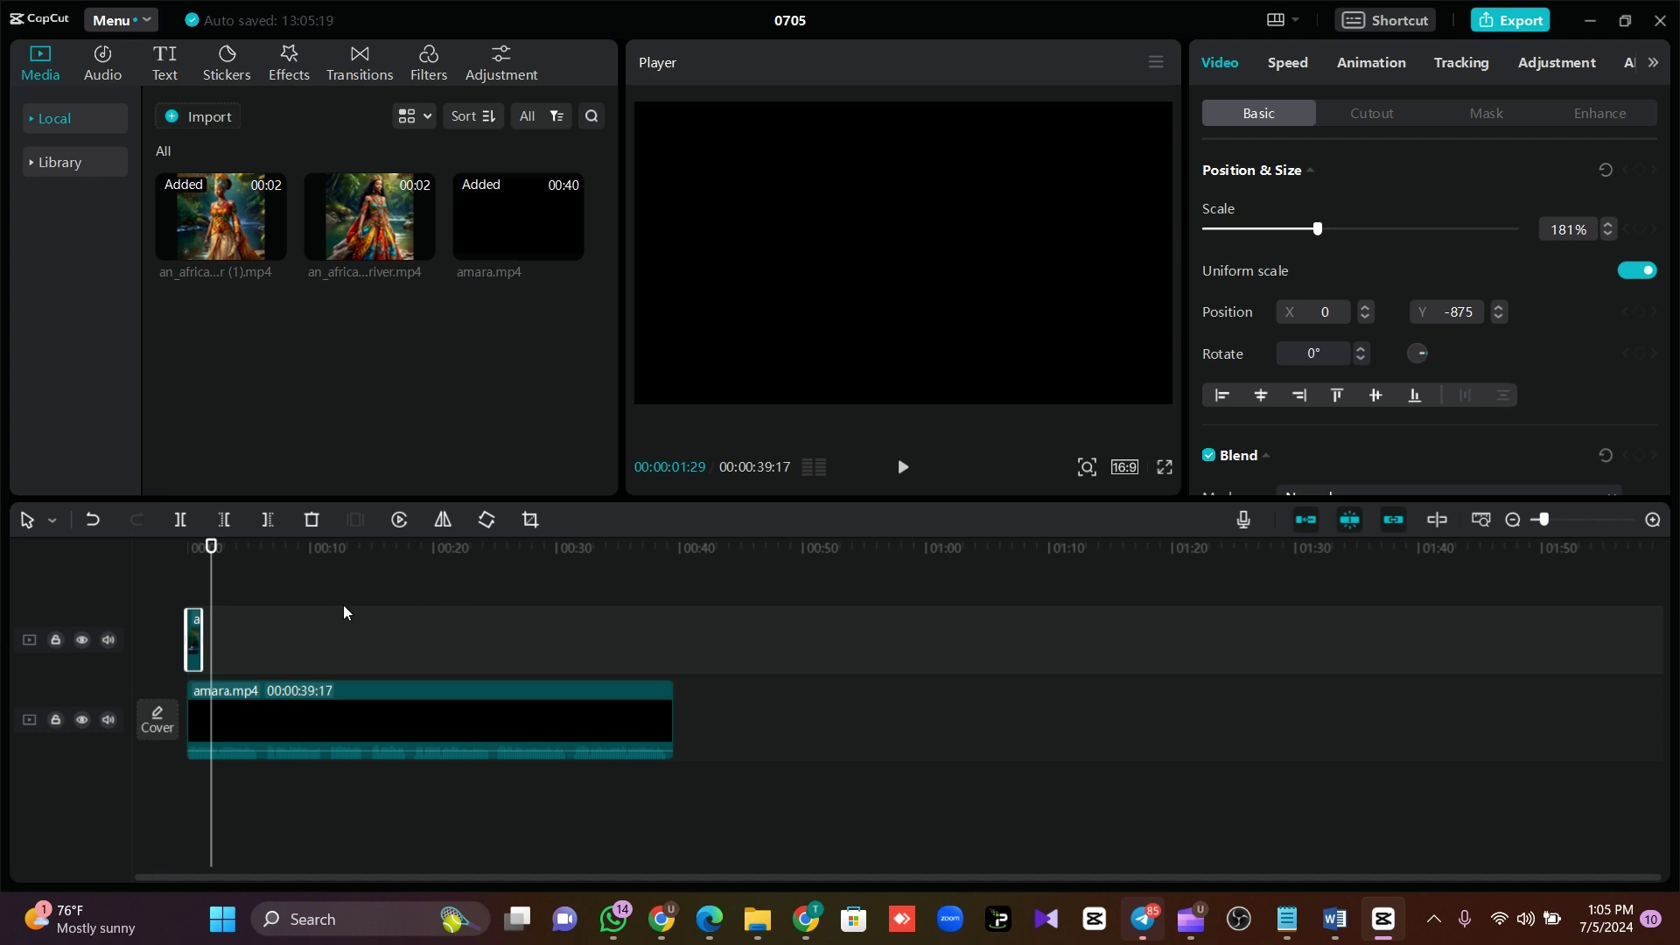
# Lower the first princess clip's speed from 0.6x to 0.2x, stretching it to 5.9 seconds, previewing each.
pyautogui.click(1295, 66)
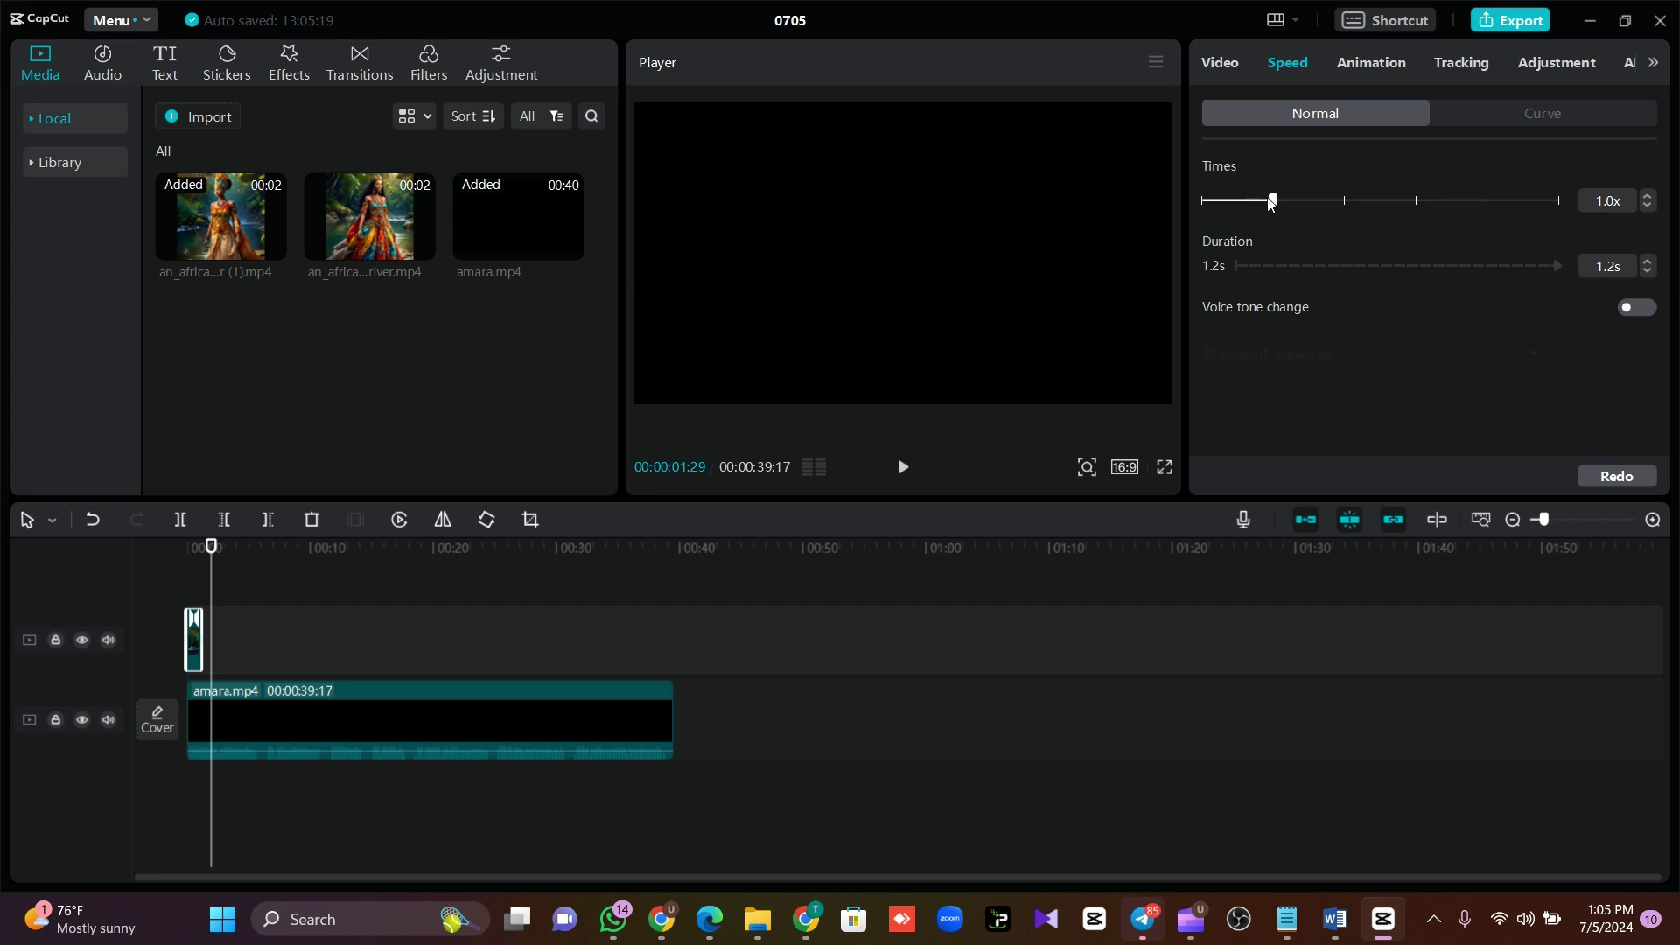
pyautogui.moveTo(1270, 203); pyautogui.dragTo(1254, 203)
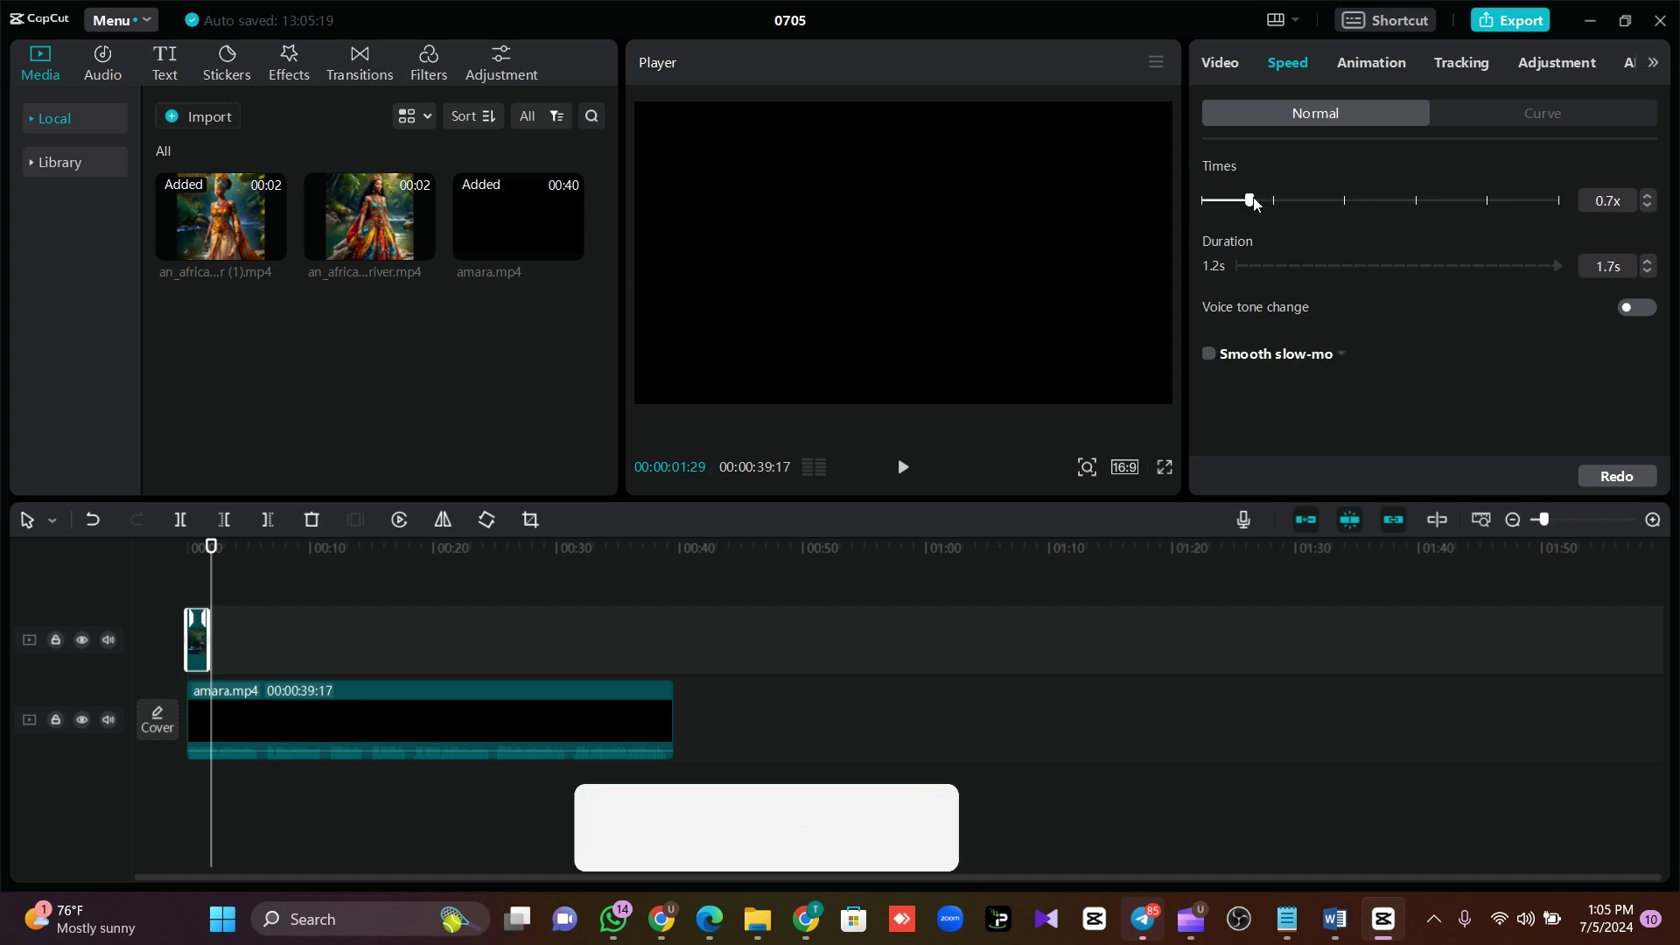
pyautogui.moveTo(1254, 203); pyautogui.dragTo(1246, 203)
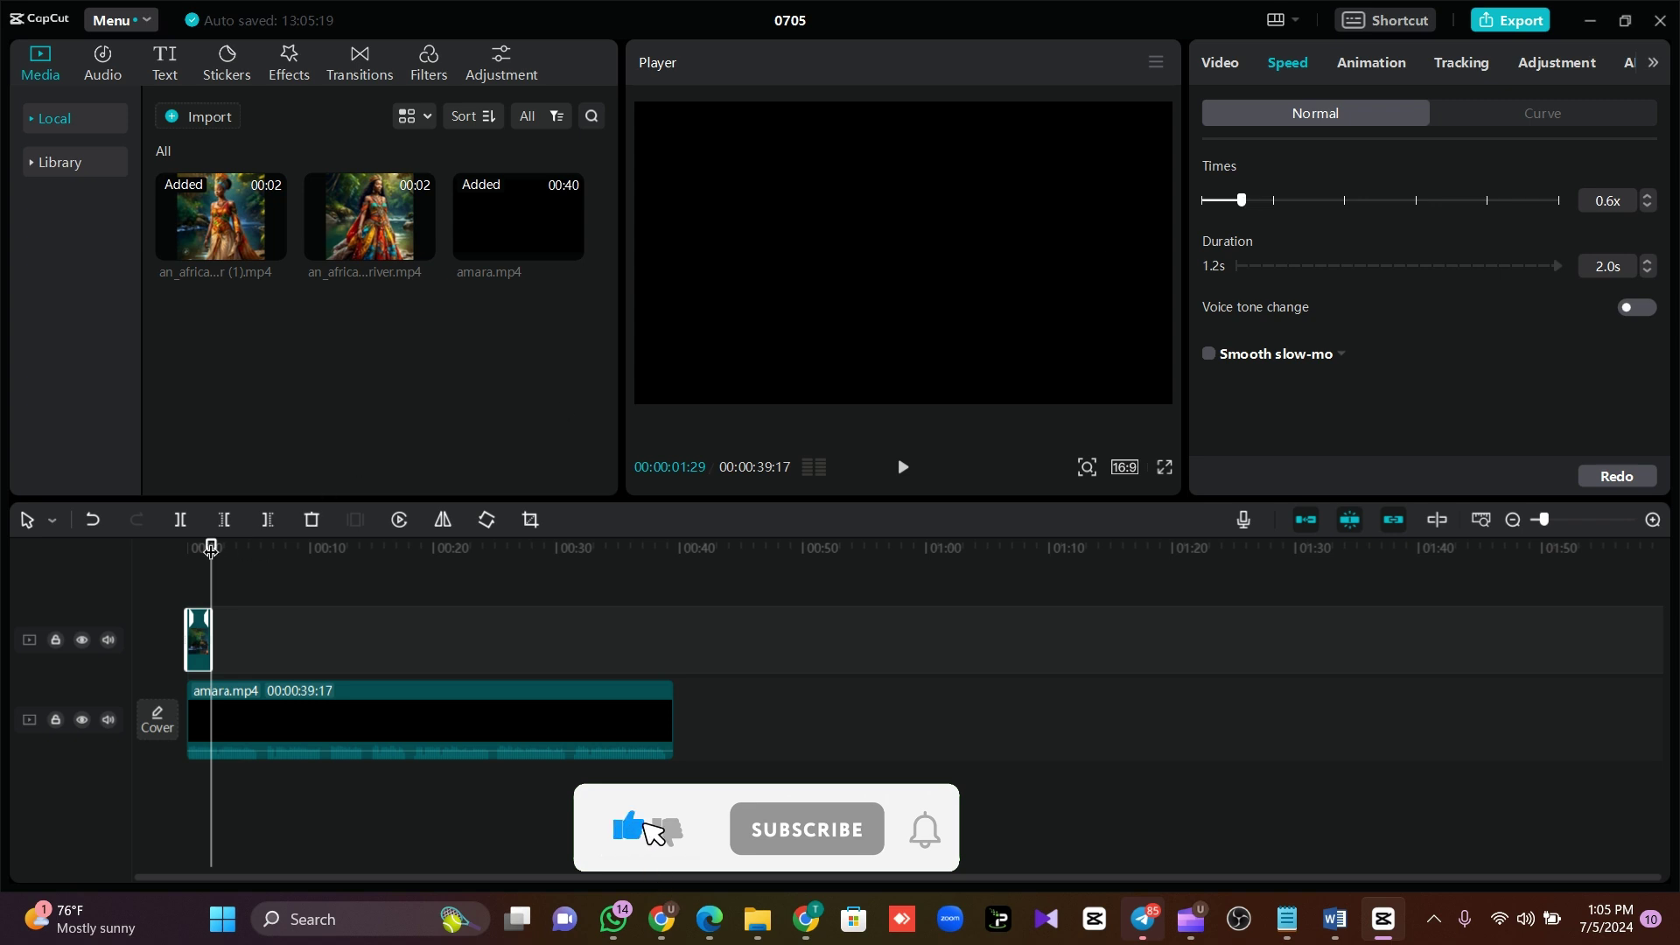
pyautogui.moveTo(210, 548); pyautogui.dragTo(2, 555)
pyautogui.press('space')
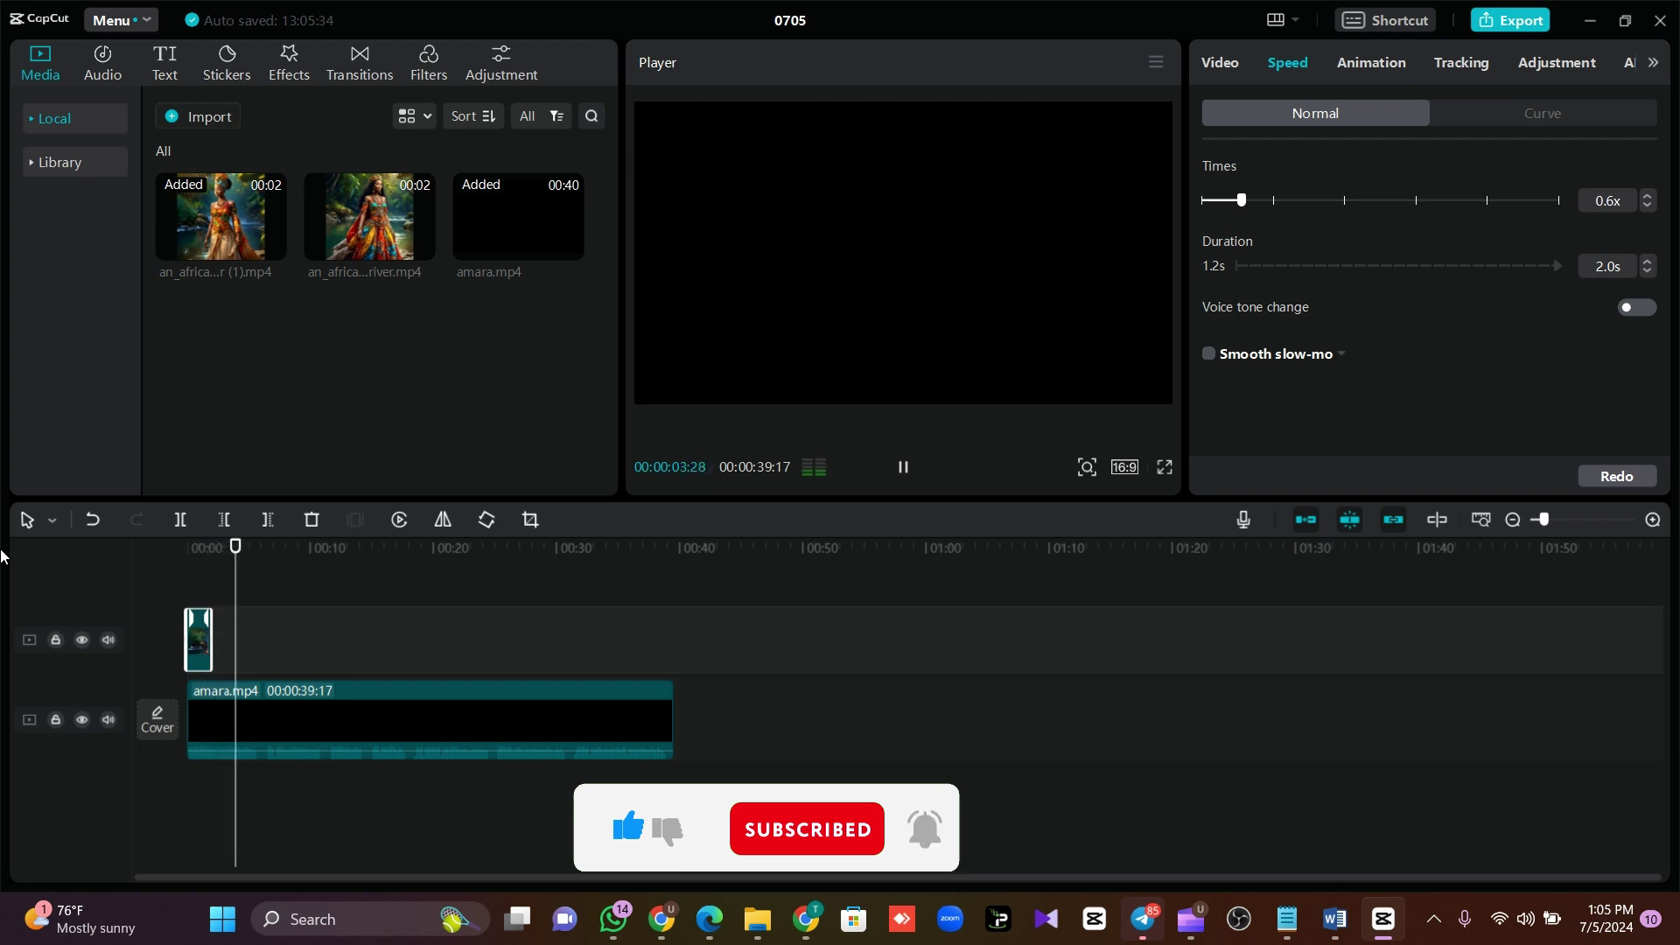
pyautogui.press('space')
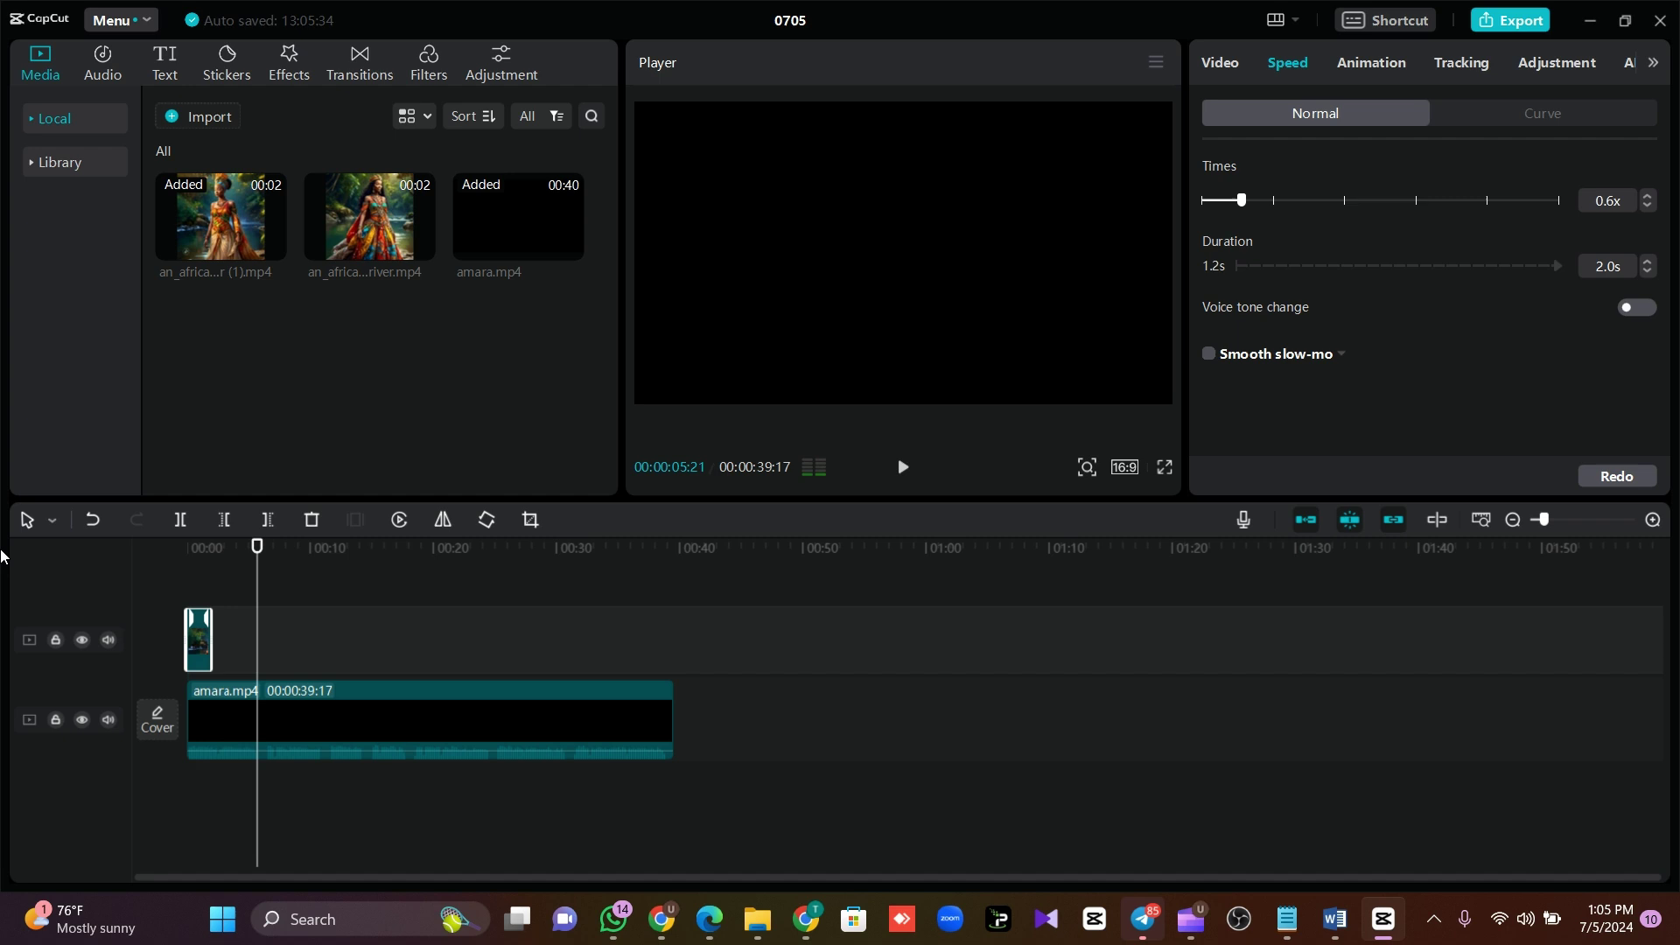
pyautogui.moveTo(1242, 201); pyautogui.dragTo(1213, 205)
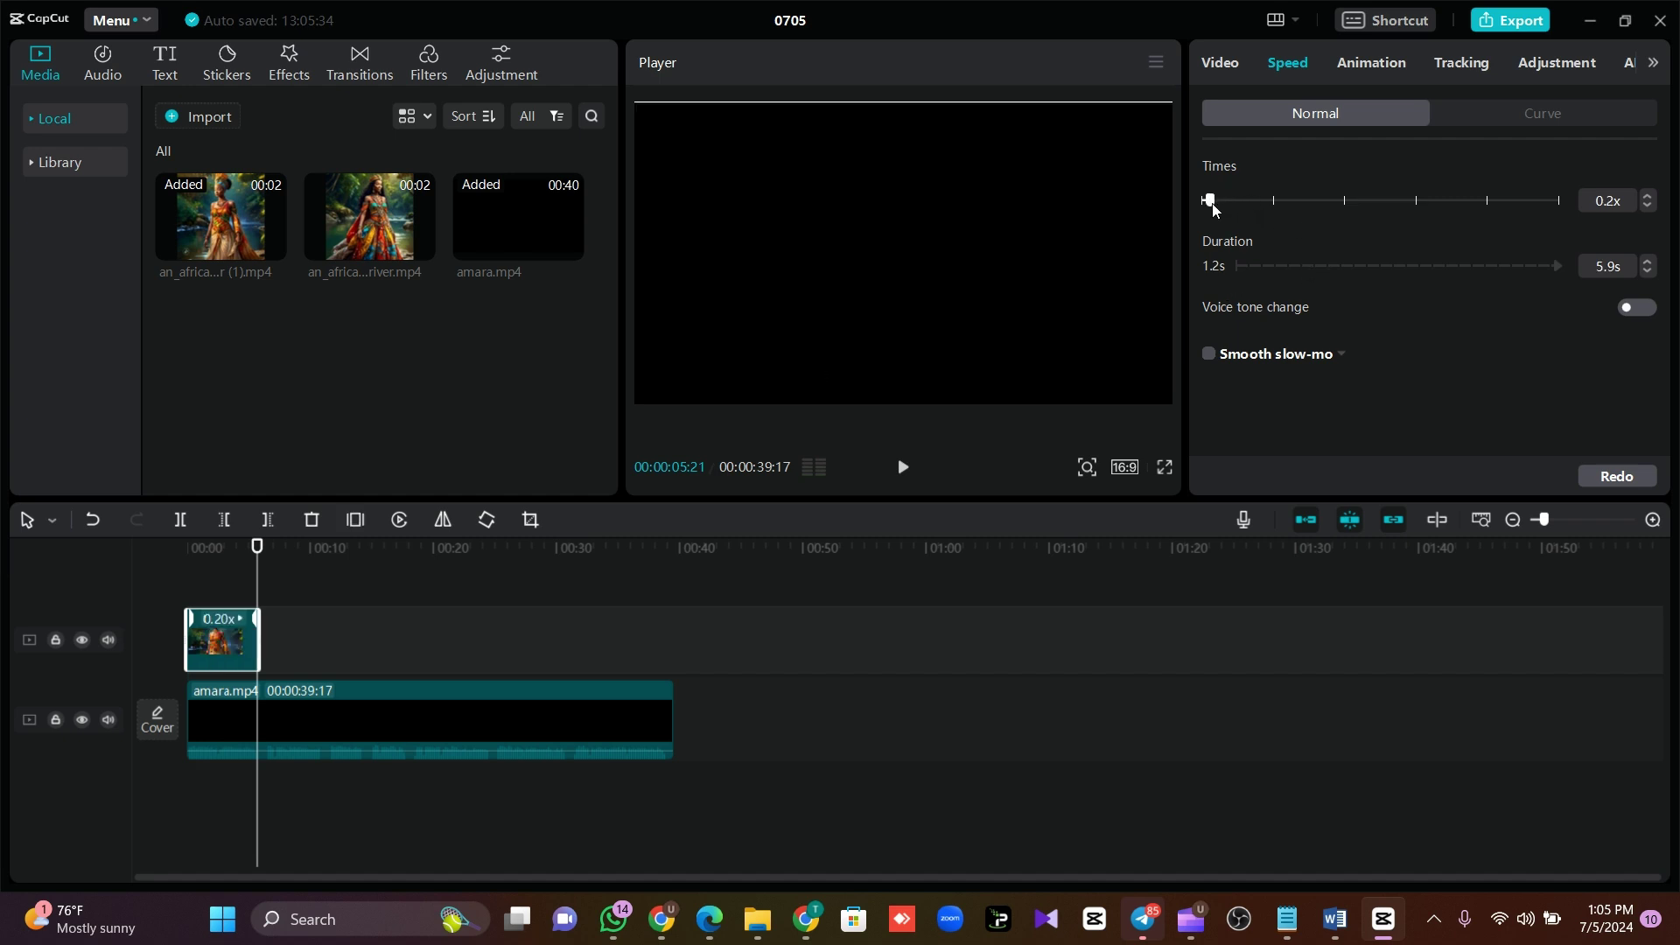
pyautogui.moveTo(258, 547); pyautogui.dragTo(154, 563)
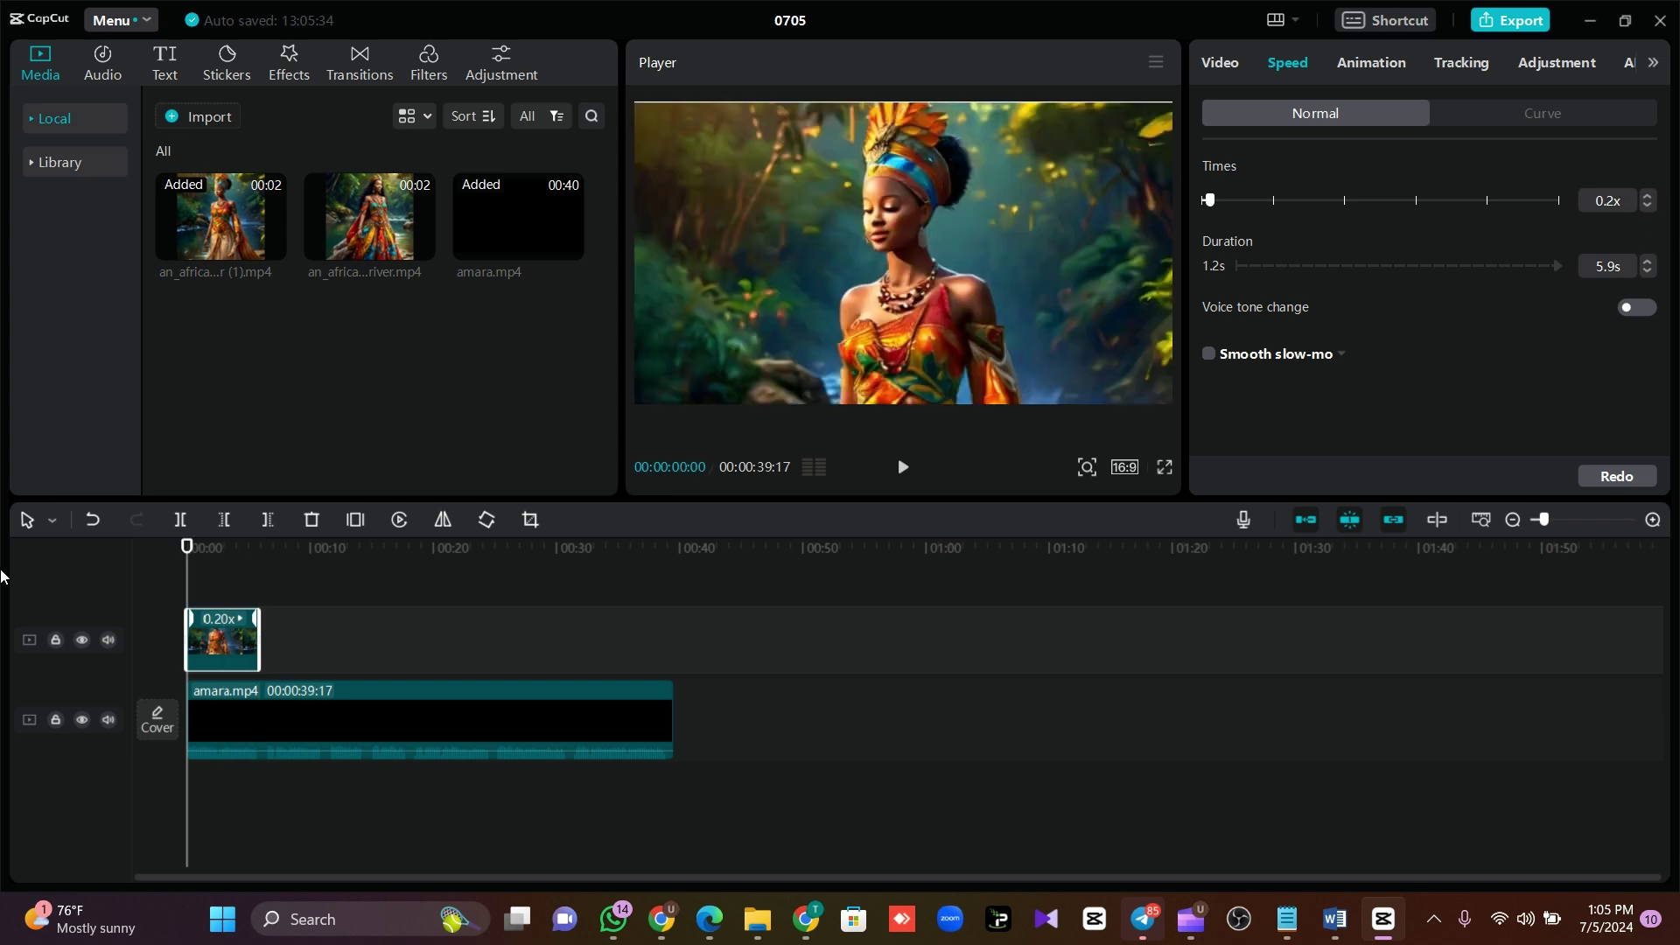
pyautogui.press('space')
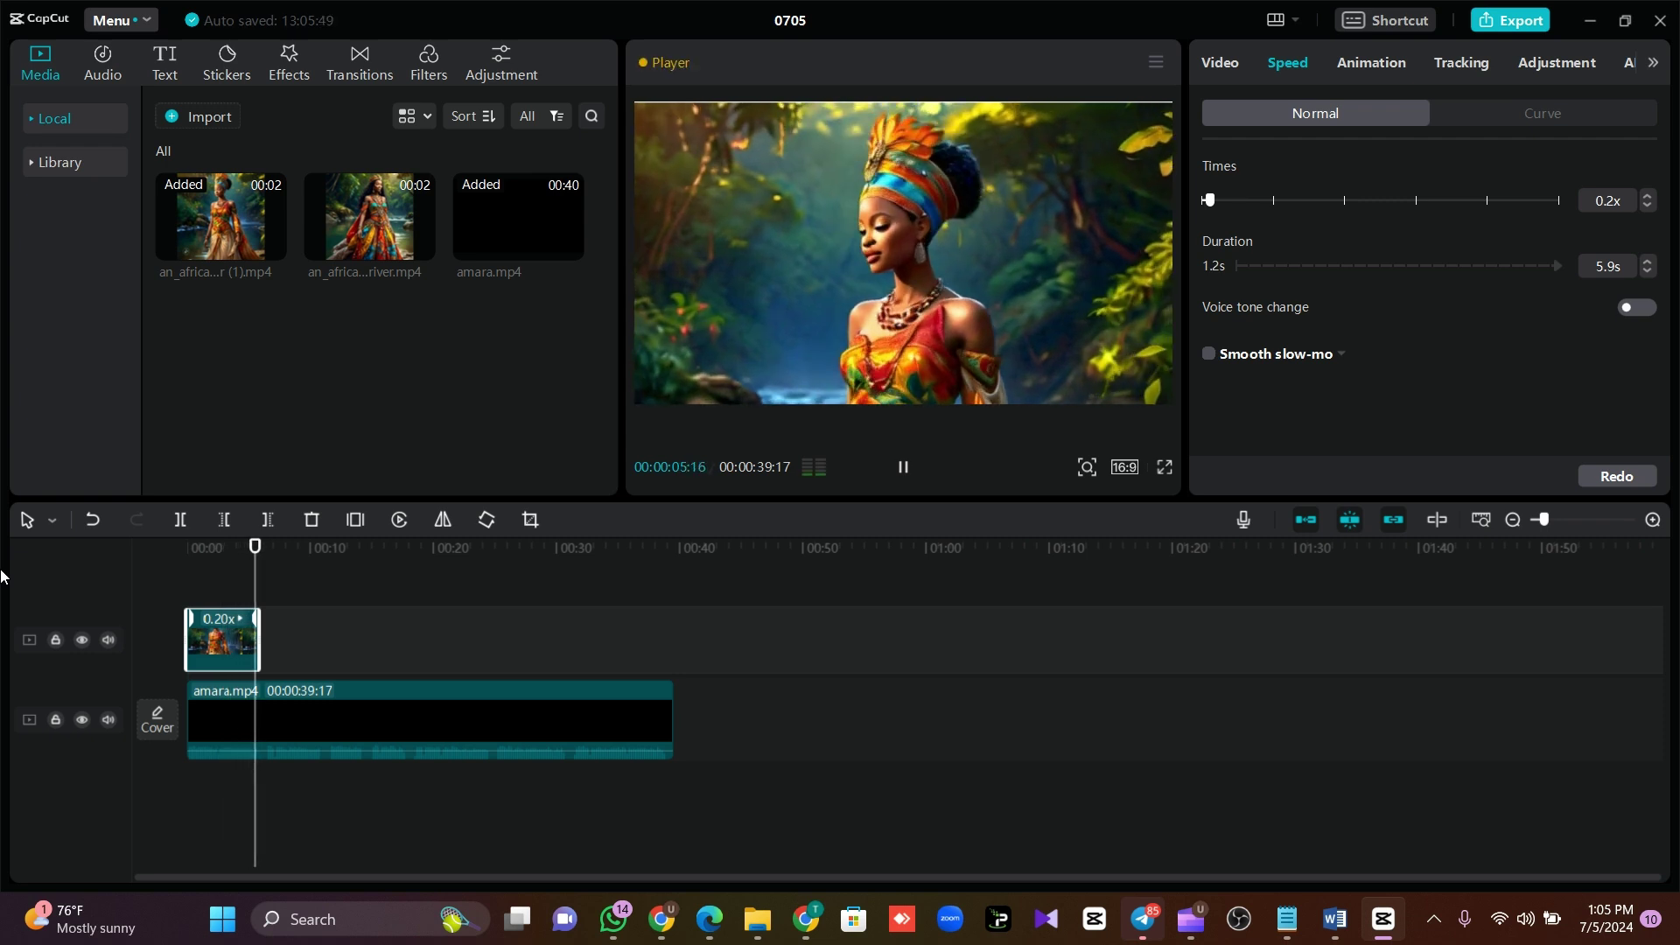
pyautogui.press('space')
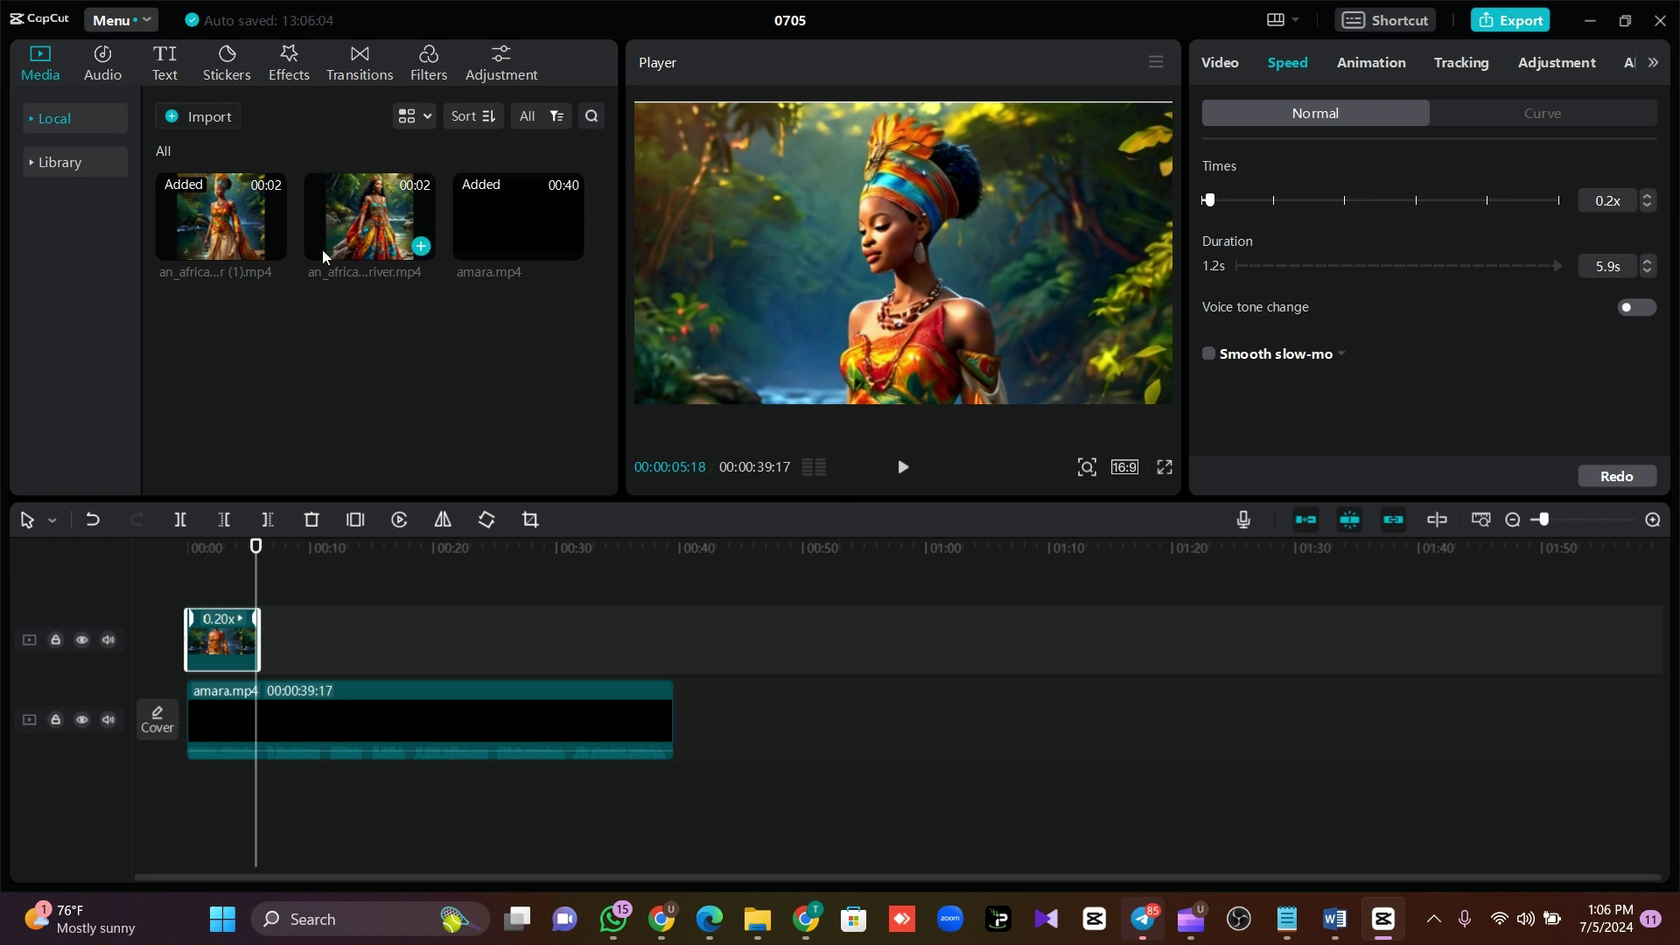
# Place the headwrapped princess clip after the first and scale it to 179%, framing her face.
pyautogui.click(367, 225)
pyautogui.moveTo(365, 221); pyautogui.dragTo(256, 626)
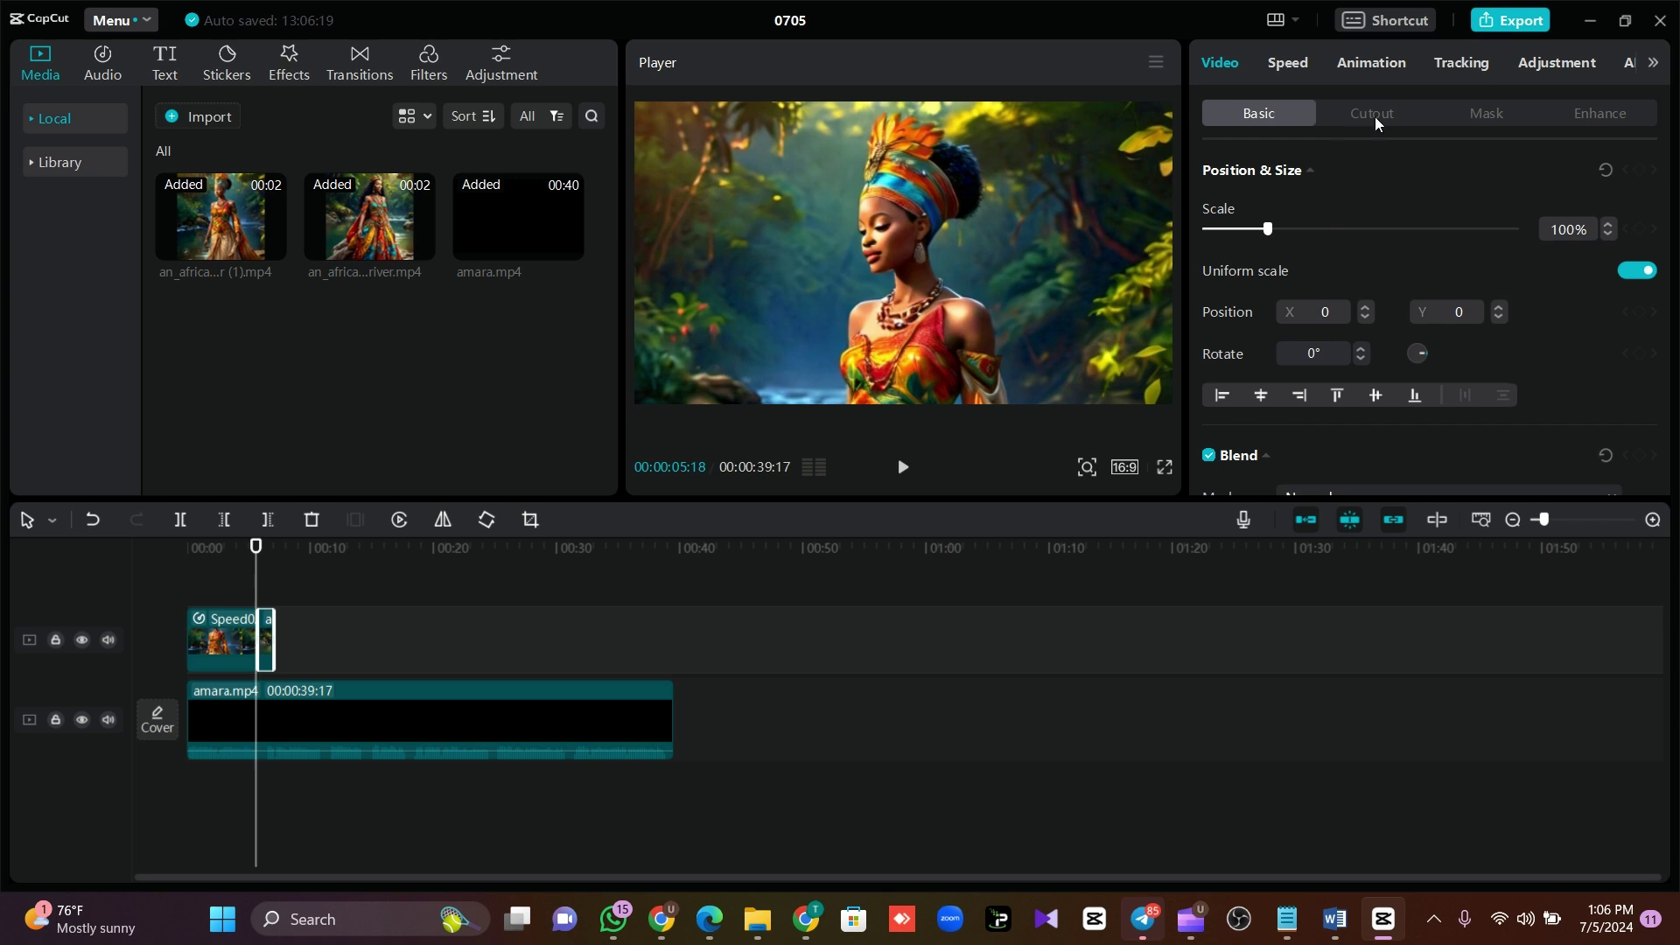
pyautogui.press('space')
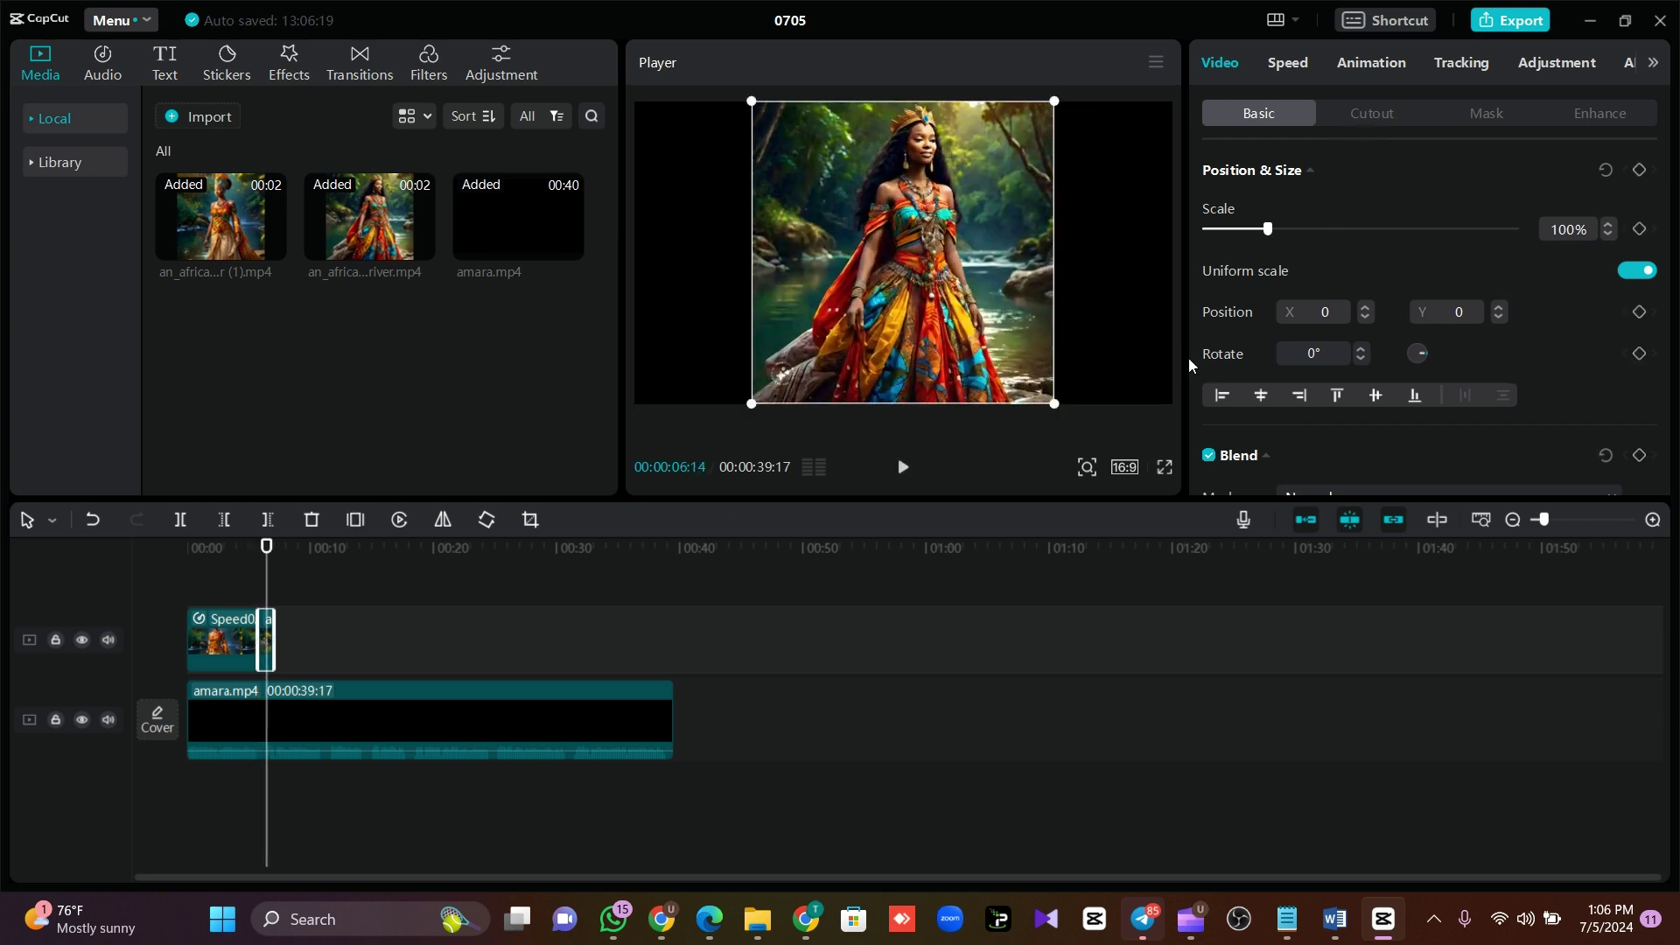
pyautogui.moveTo(1269, 229); pyautogui.dragTo(1318, 229)
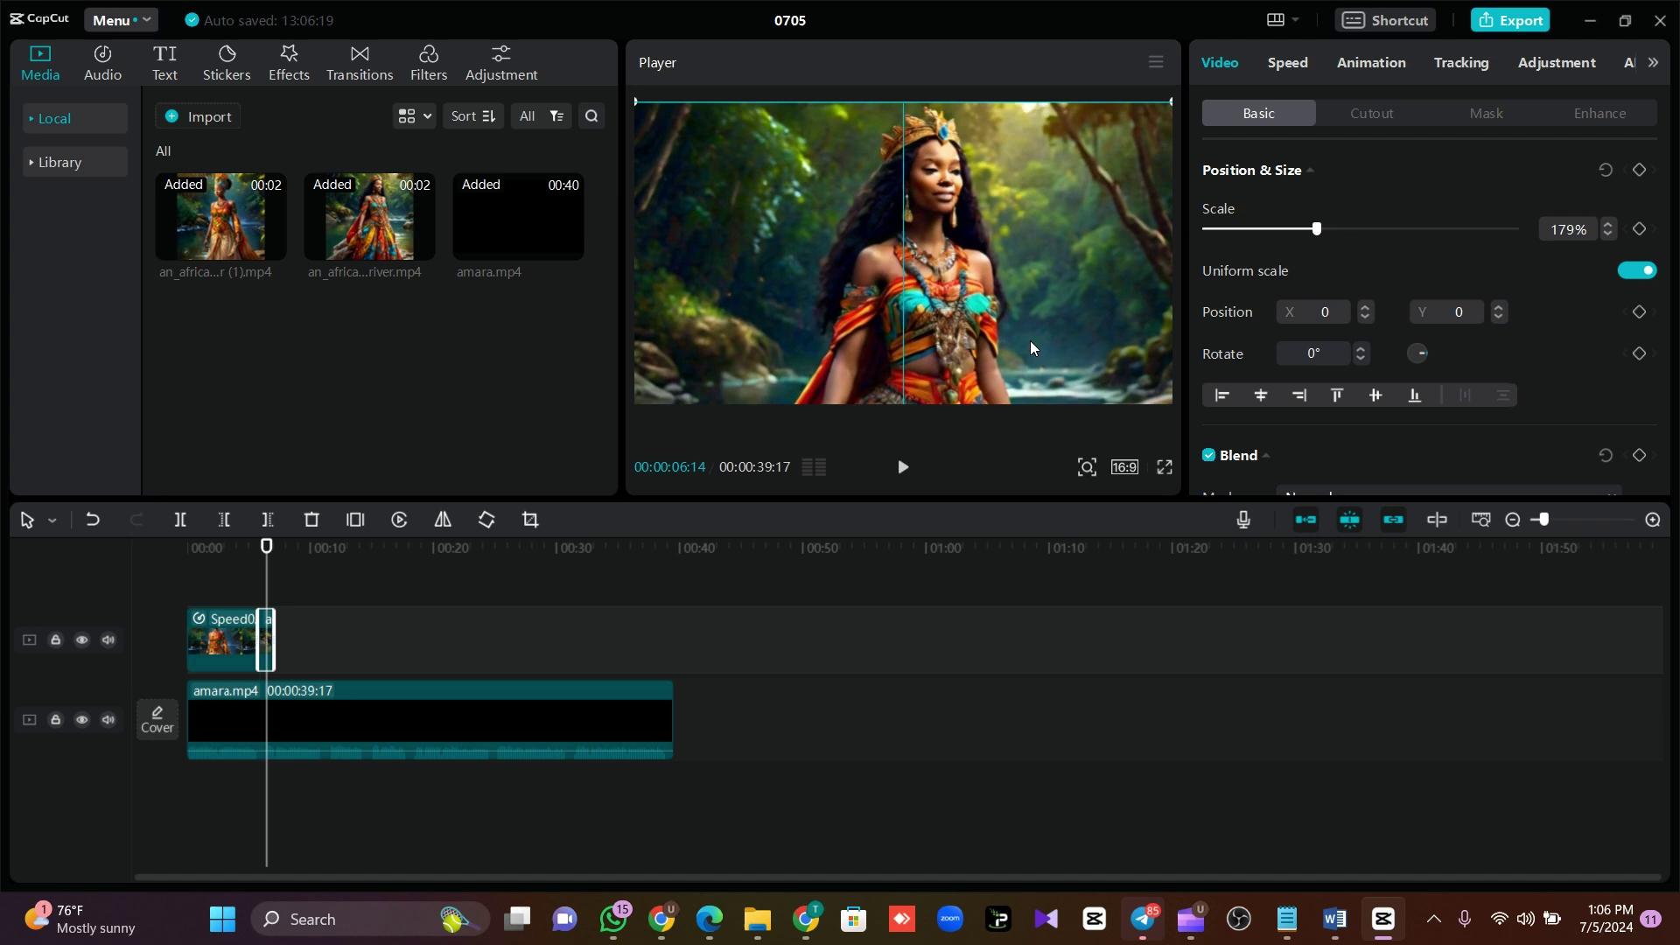
pyautogui.moveTo(1030, 342); pyautogui.dragTo(1031, 332)
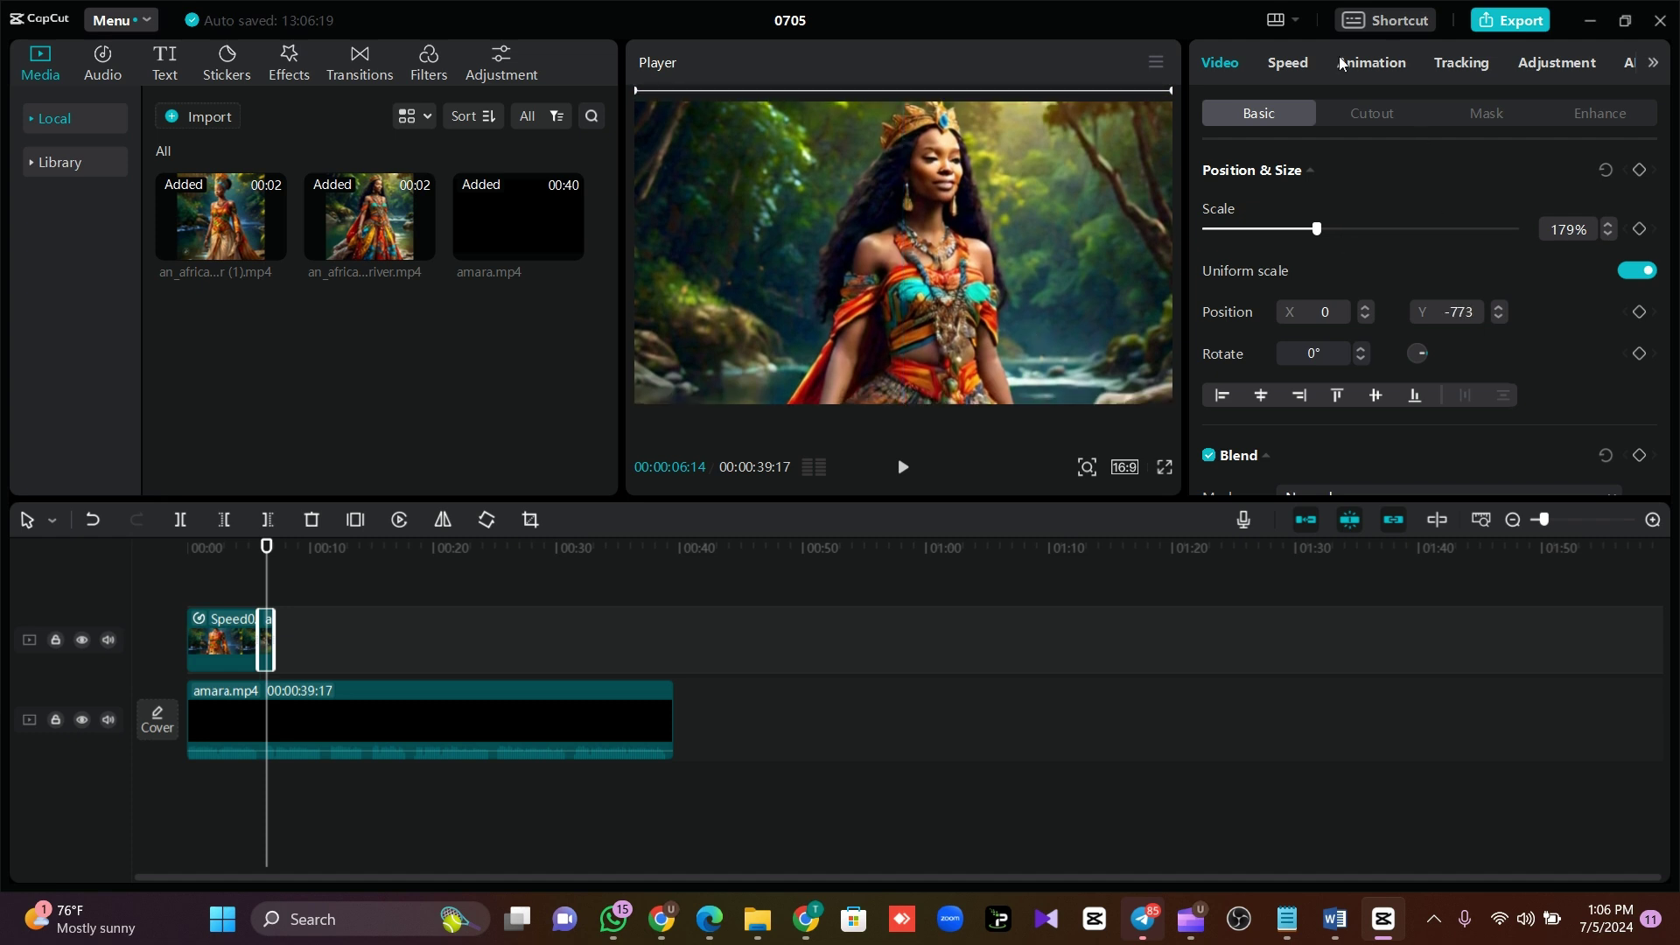
# Slow the second princess clip to 0.6x so it lasts 2.0 seconds.
pyautogui.click(1286, 62)
pyautogui.moveTo(1271, 202); pyautogui.dragTo(1243, 202)
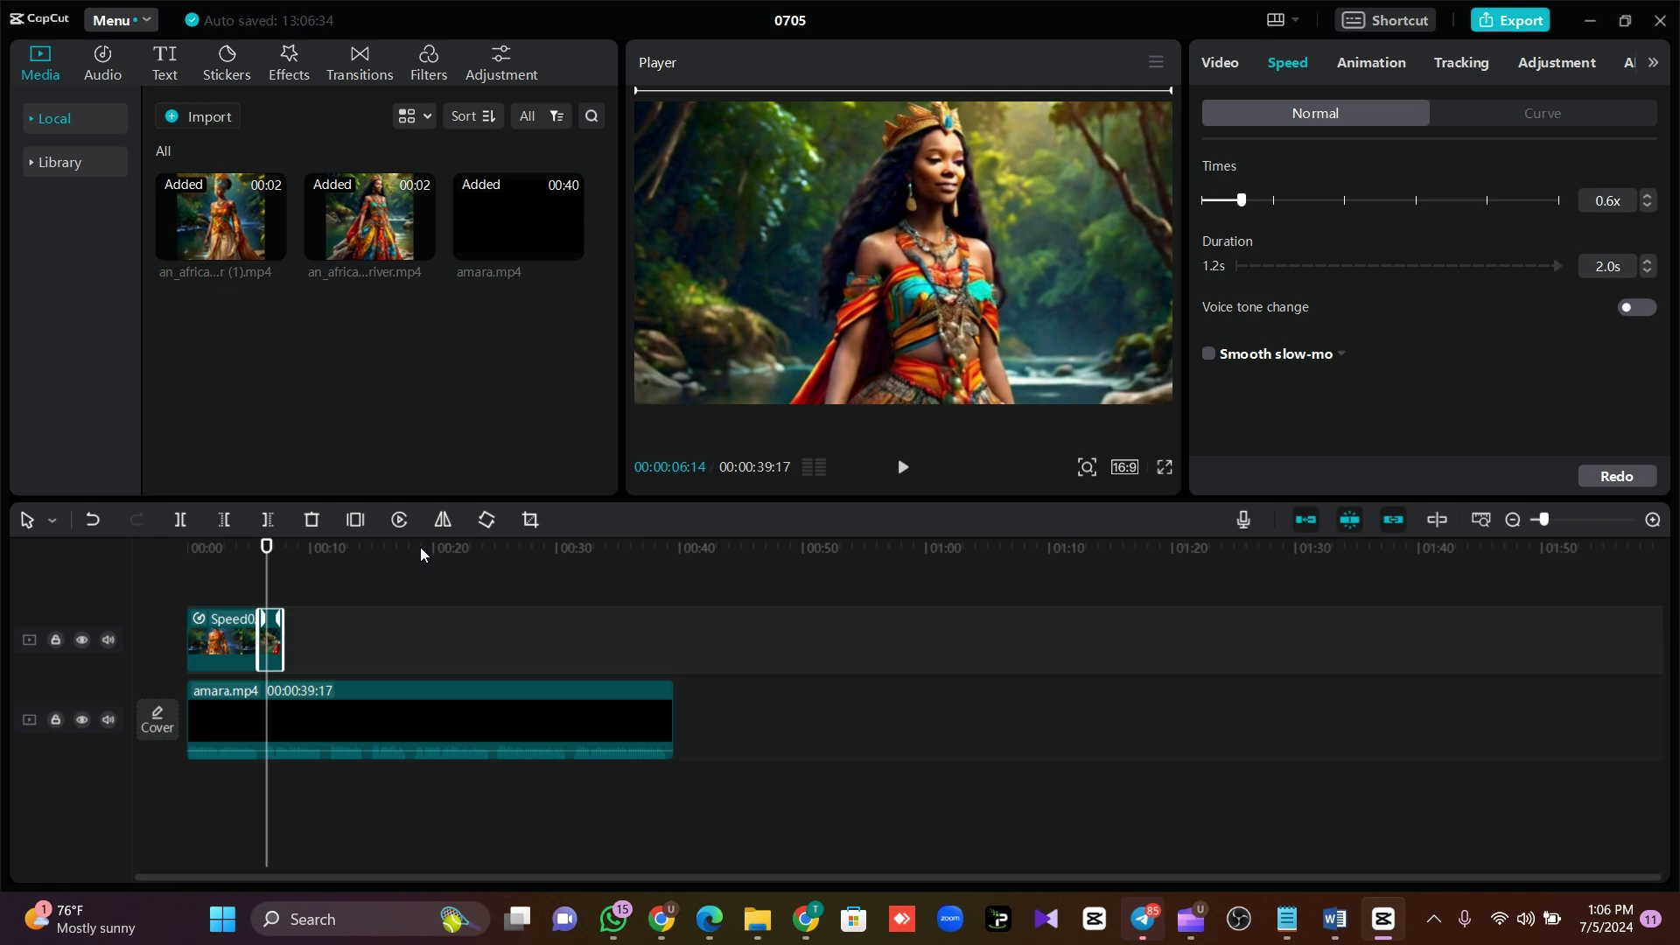
pyautogui.moveTo(267, 547); pyautogui.dragTo(147, 569)
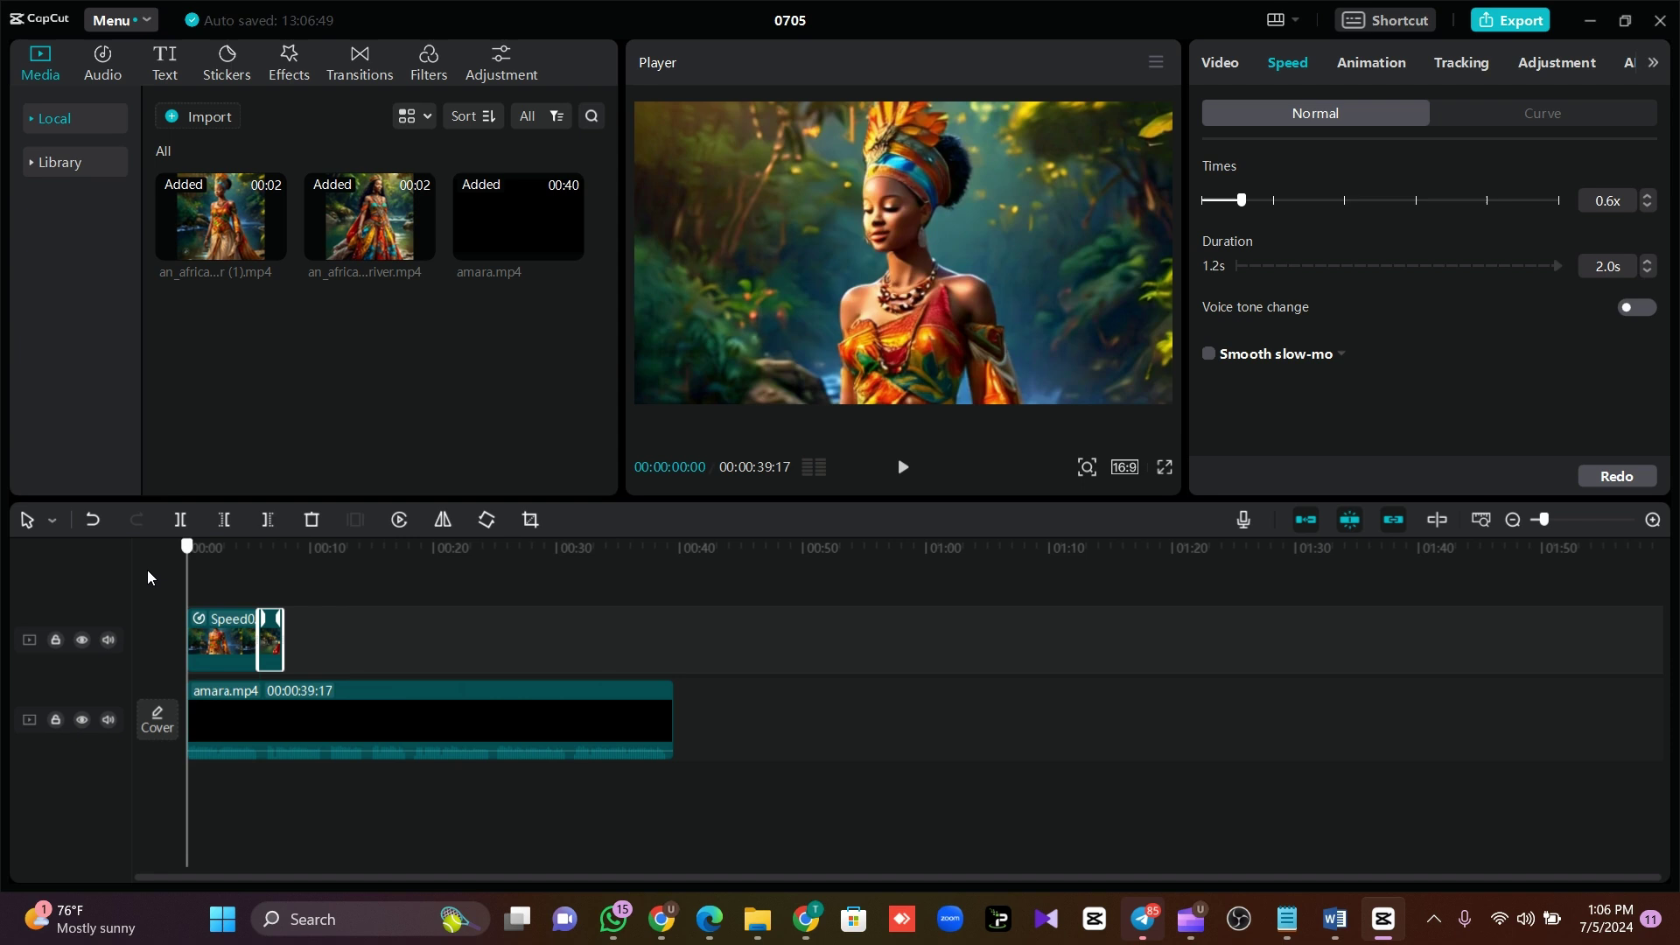